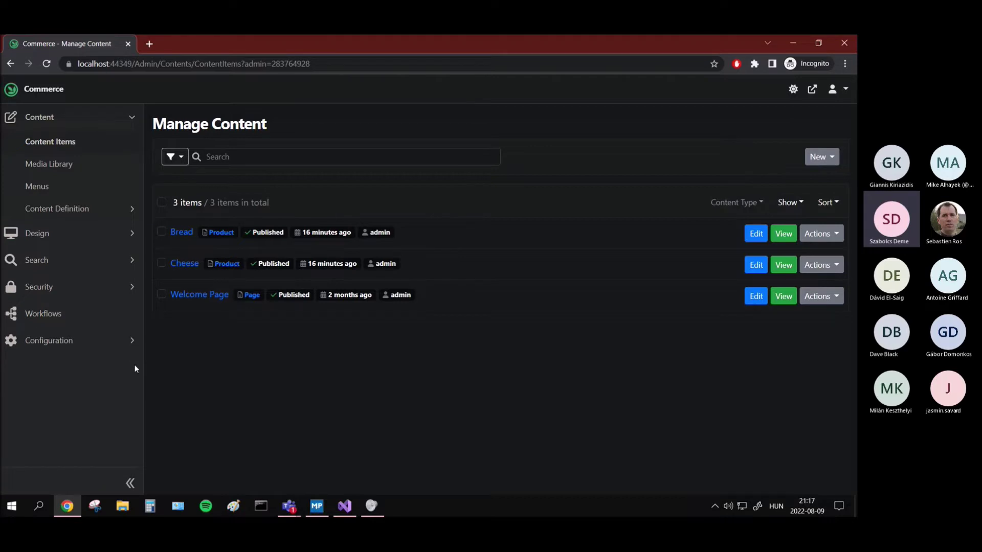
Step: Expand Configuration > Settings in the admin sidebar to reveal General, Admin, Commerce and Stripe API
left_click(117, 350)
scroll(83, 362, "down", 1)
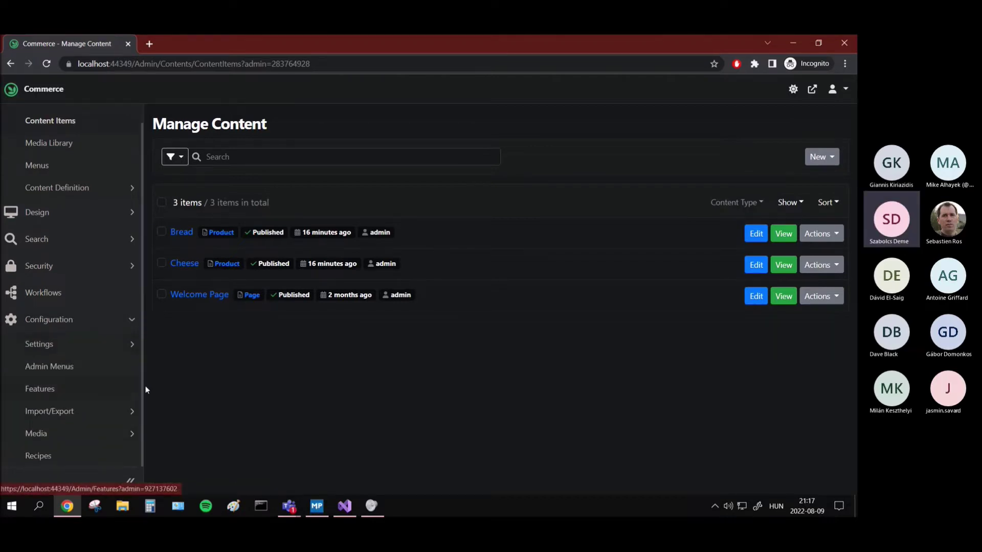
left_click(105, 347)
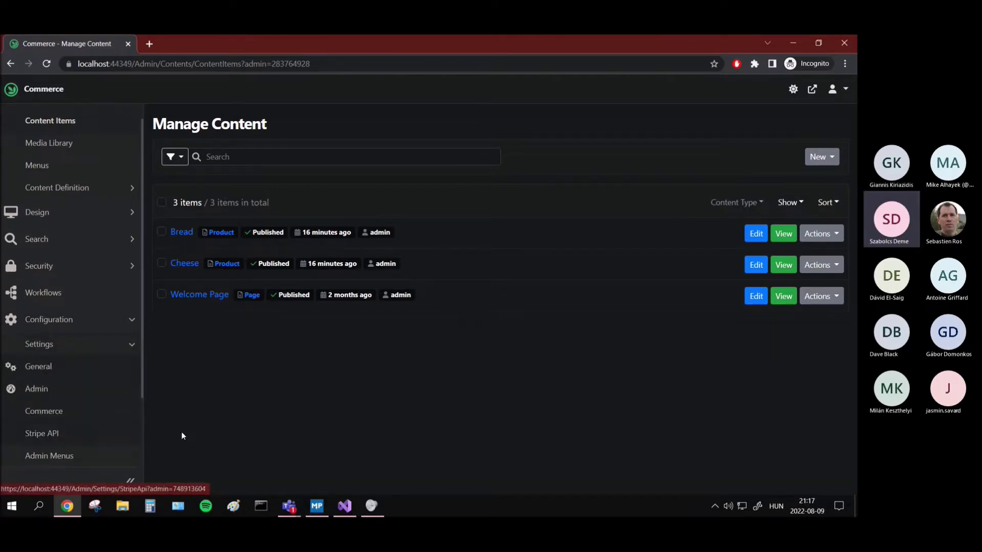
Step: Open the Stripe API settings and inspect the test Publishable and Secret Keys without changing them
left_click(80, 438)
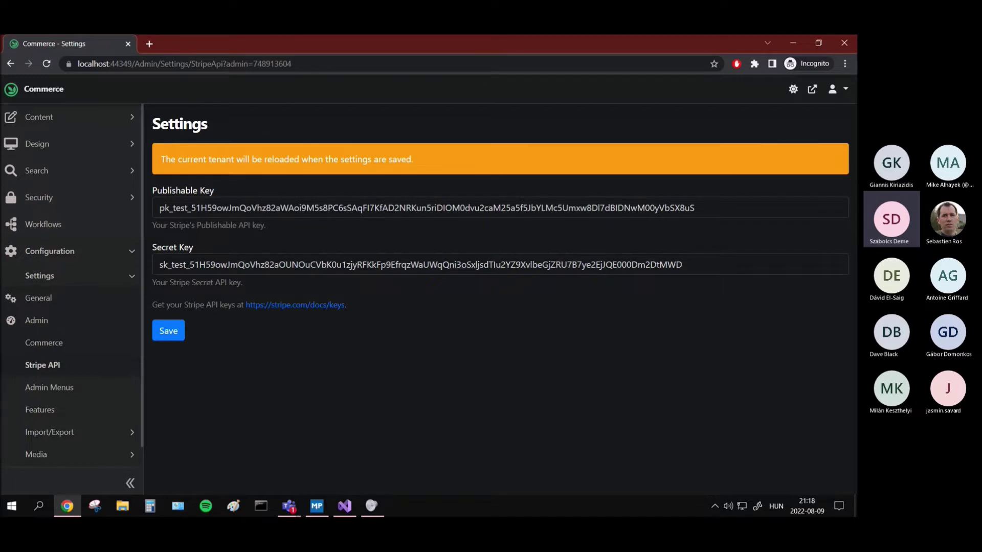
left_click(264, 211)
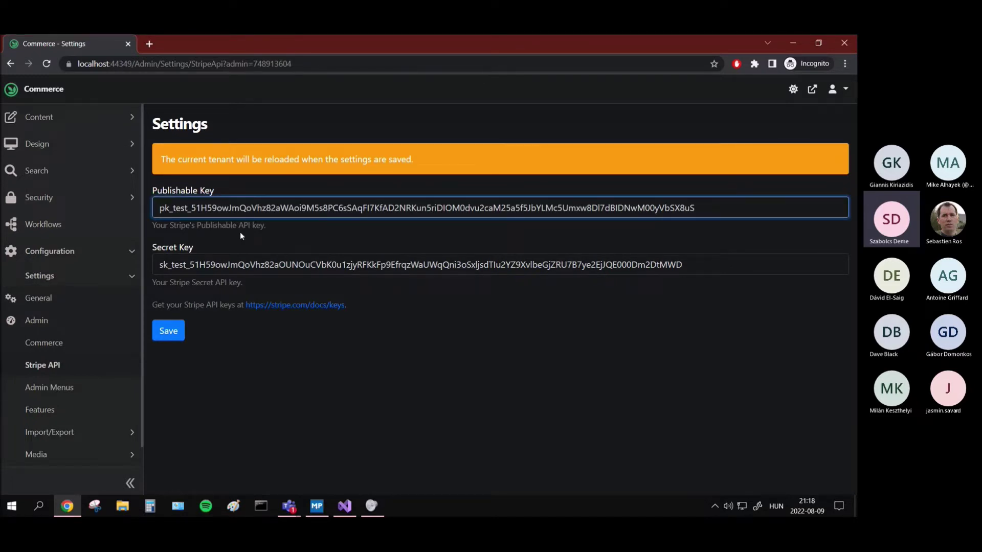
left_click(244, 262)
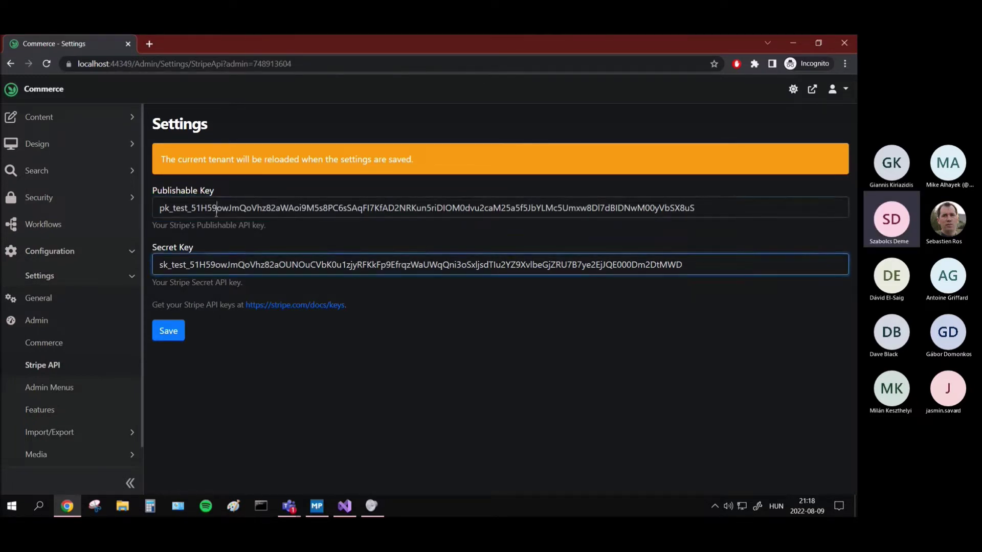
left_click(264, 210)
left_click(245, 263)
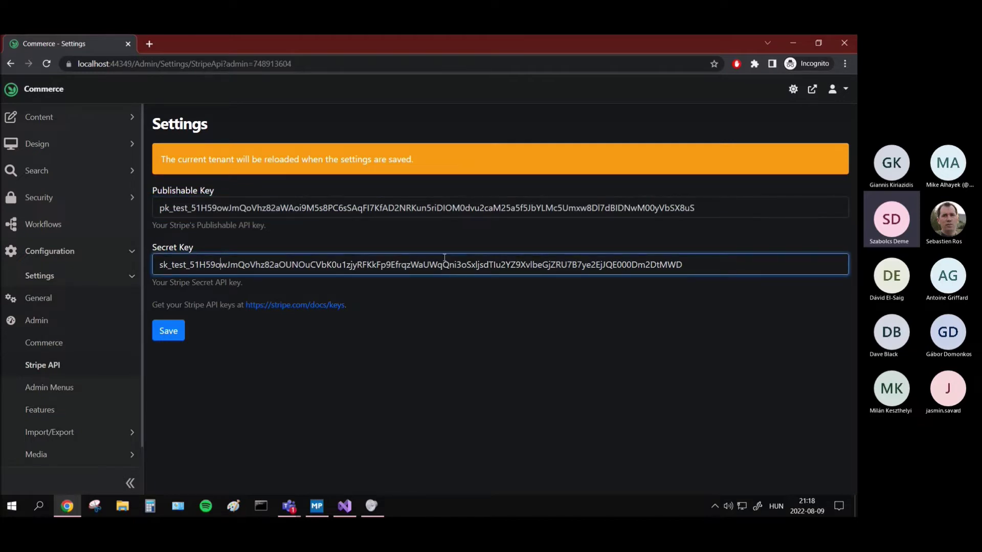
left_click_drag(697, 208, 210, 208)
left_click(304, 265)
left_click(100, 128)
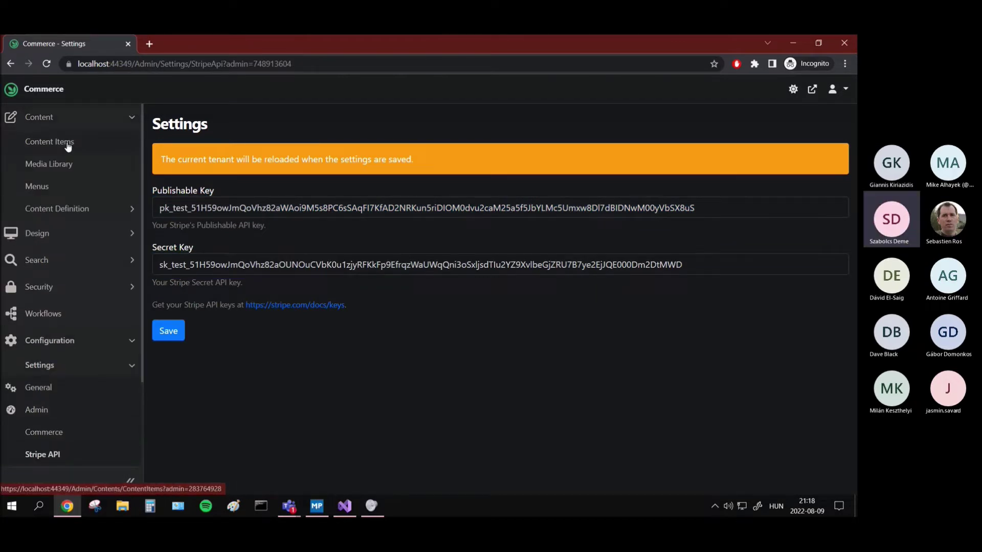
Step: Open Content Items and review the Cheese product's price of 5.55 USD without editing
left_click(67, 143)
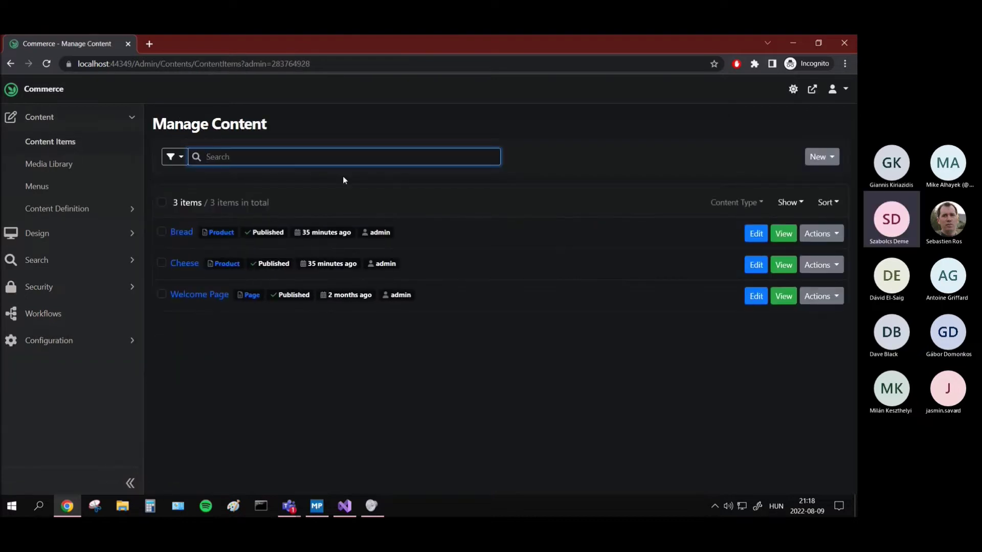
left_click(813, 157)
left_click(732, 212)
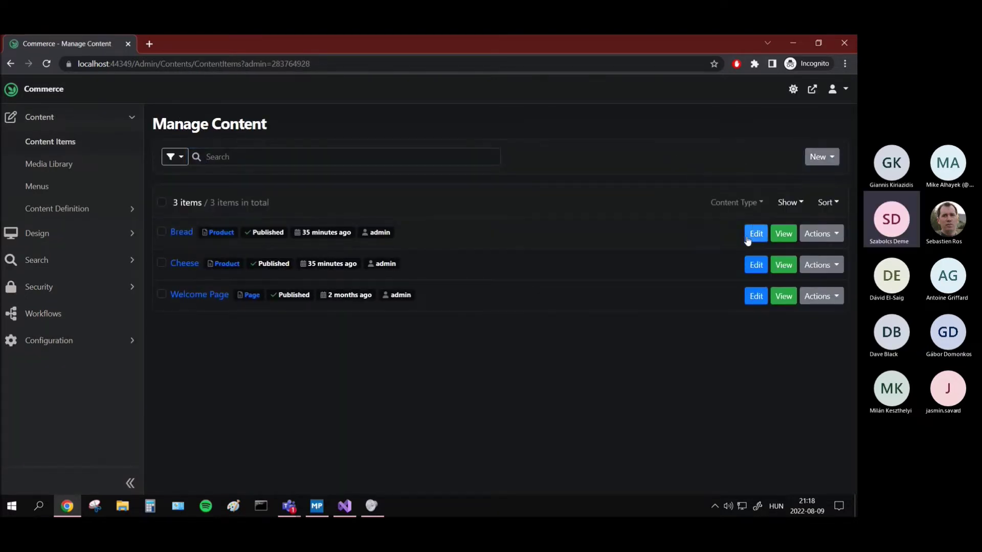
left_click(752, 266)
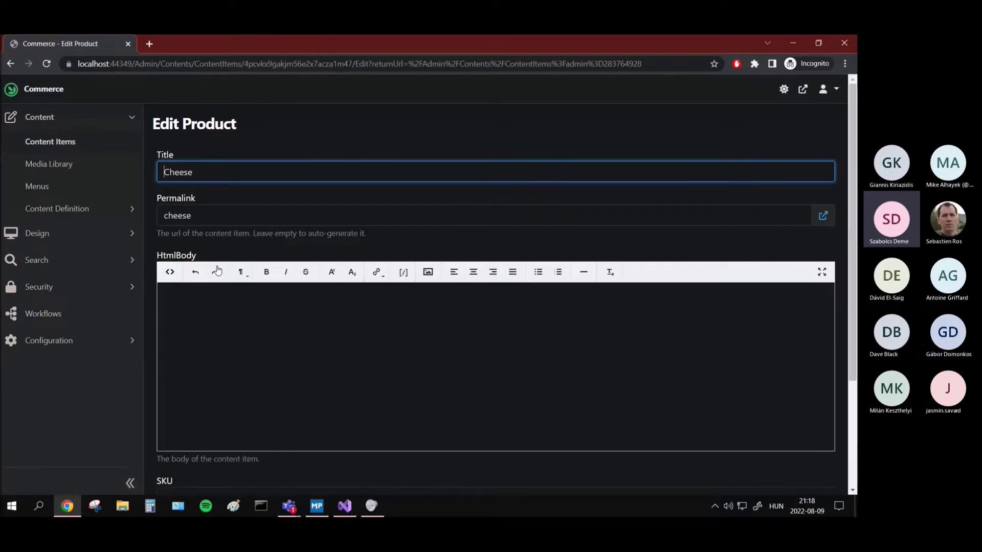
scroll(263, 225, "down", 3)
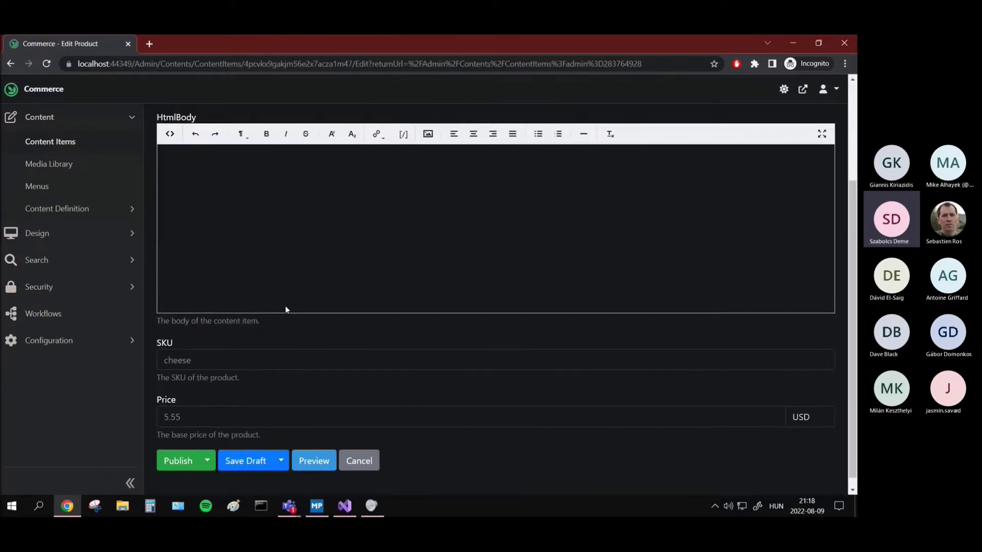
left_click(160, 404)
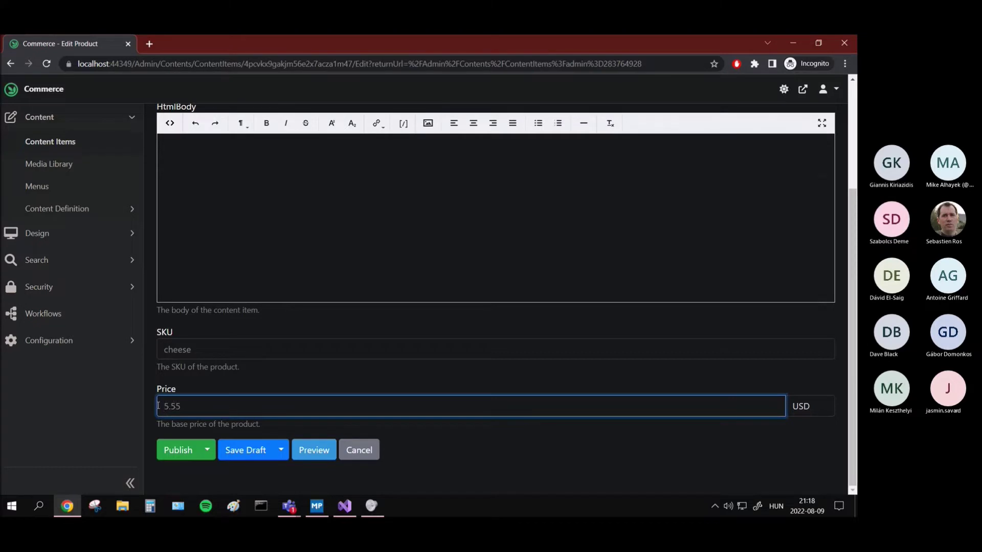
left_click_drag(163, 405, 170, 406)
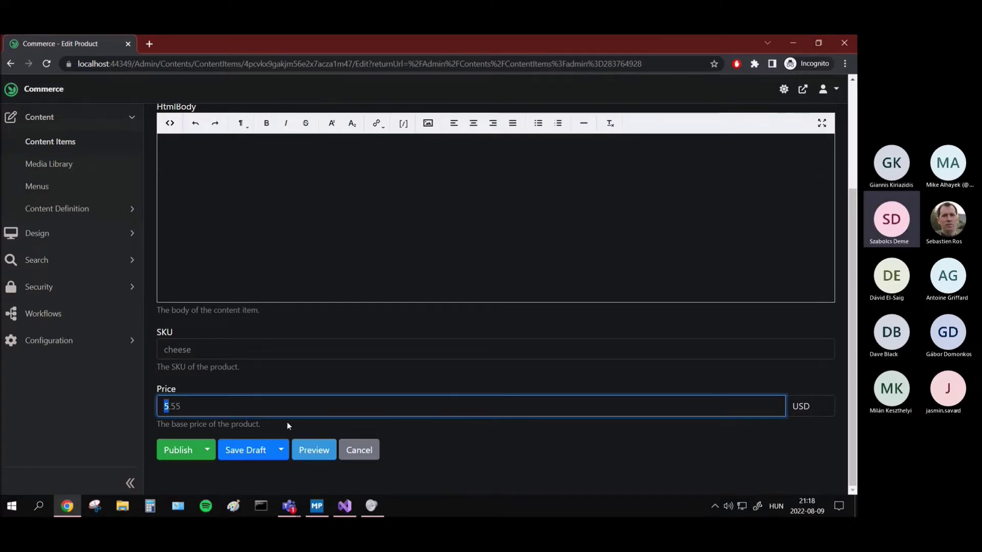
scroll(307, 358, "up", 2)
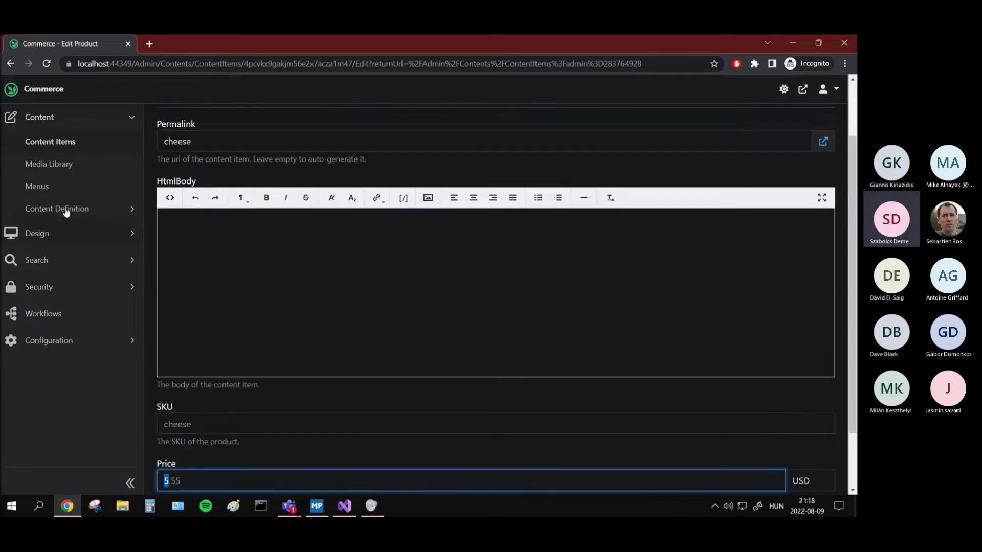
left_click(10, 63)
Step: Review the Bread product editor (9.99 USD) and return to the Manage Content list
left_click(756, 233)
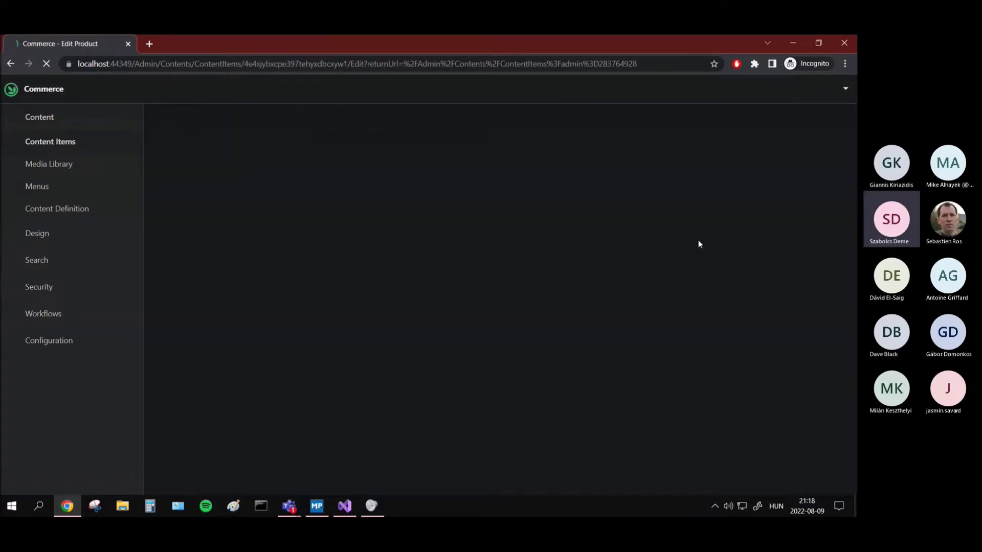
scroll(251, 237, "down", 5)
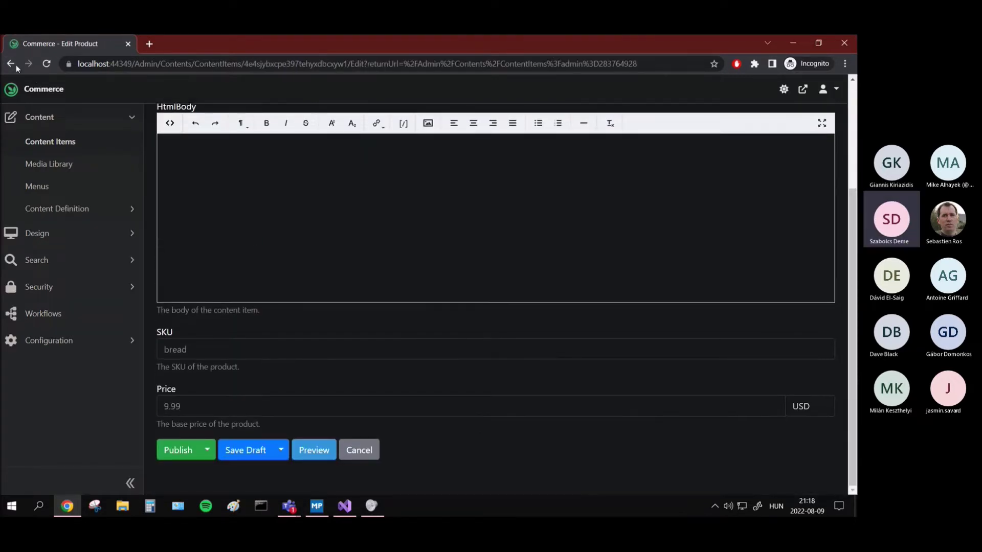
left_click(10, 63)
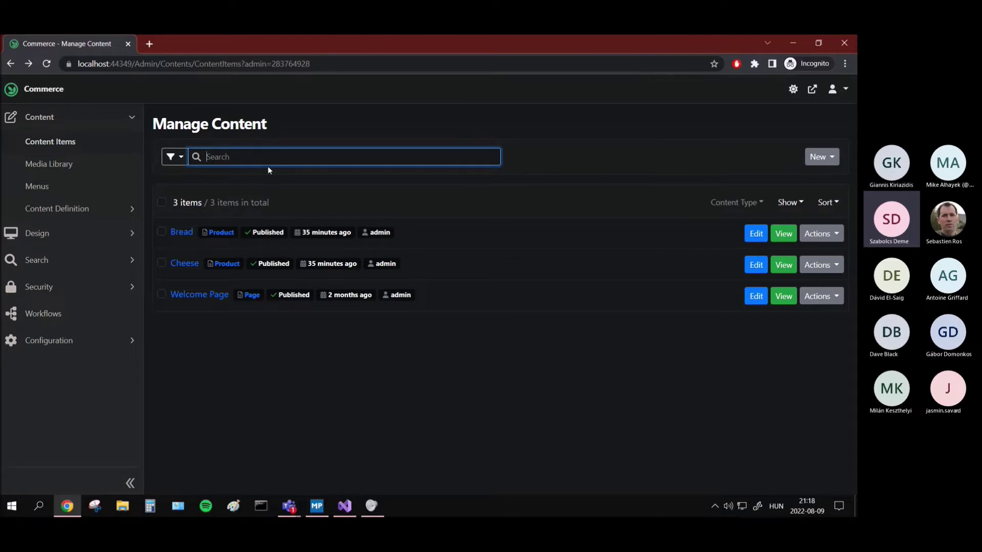
left_click(72, 351)
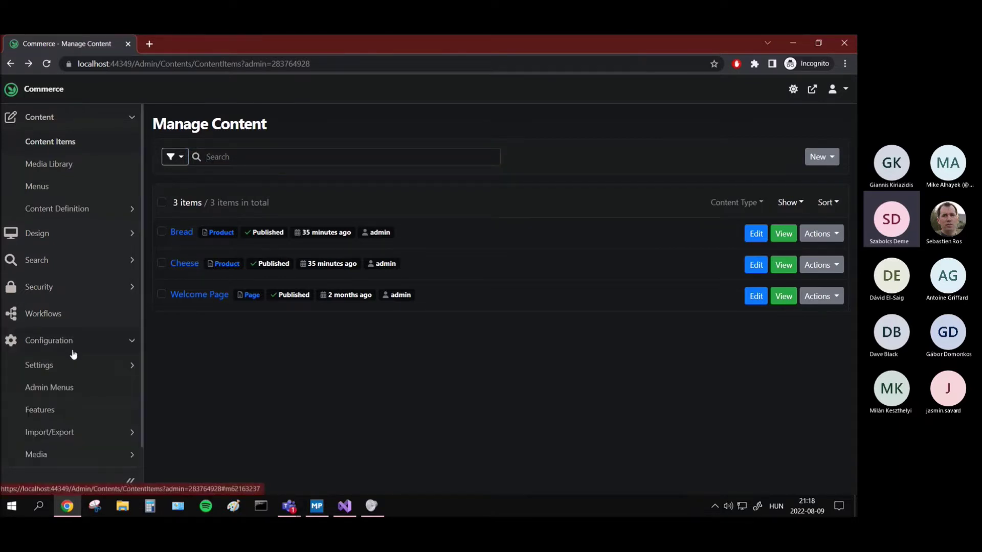
Step: Open the Bread and Cheese storefront product pages in new browser tabs
left_click(112, 349)
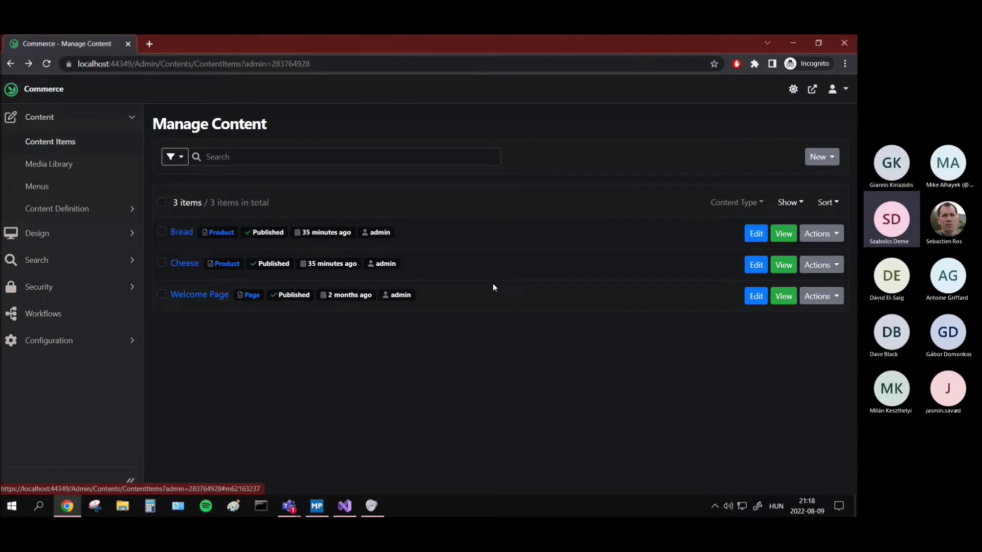
left_click(789, 234)
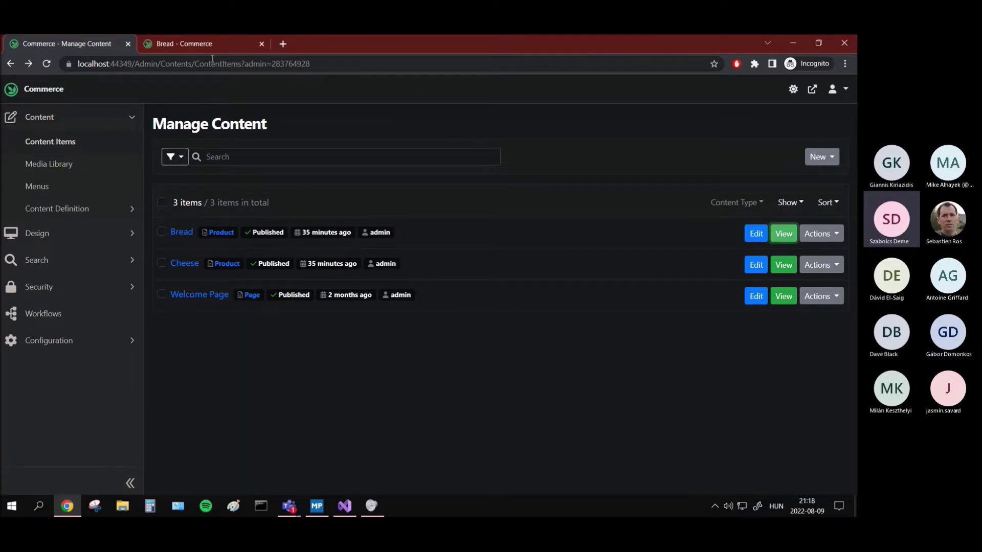
left_click(204, 44)
left_click(67, 44)
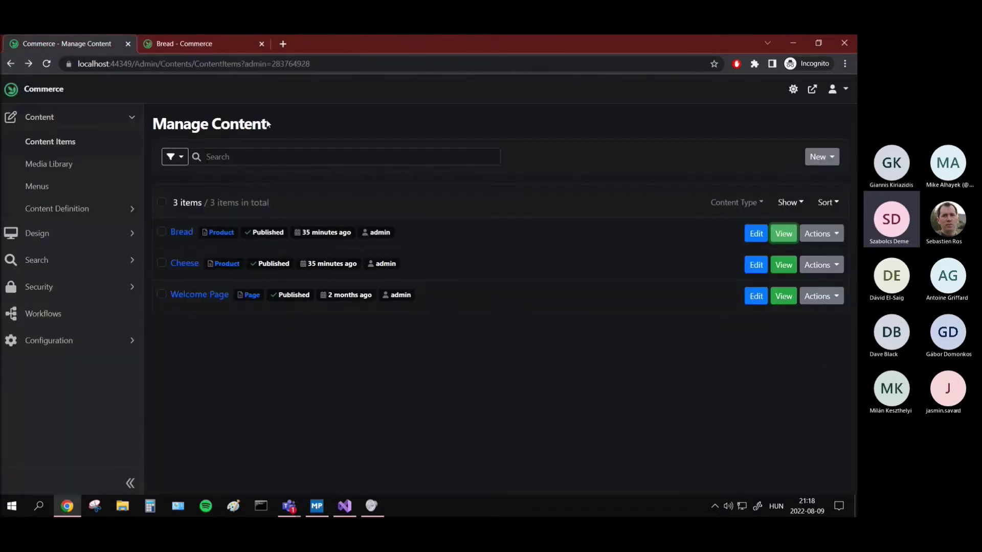
left_click(784, 265)
left_click(239, 44)
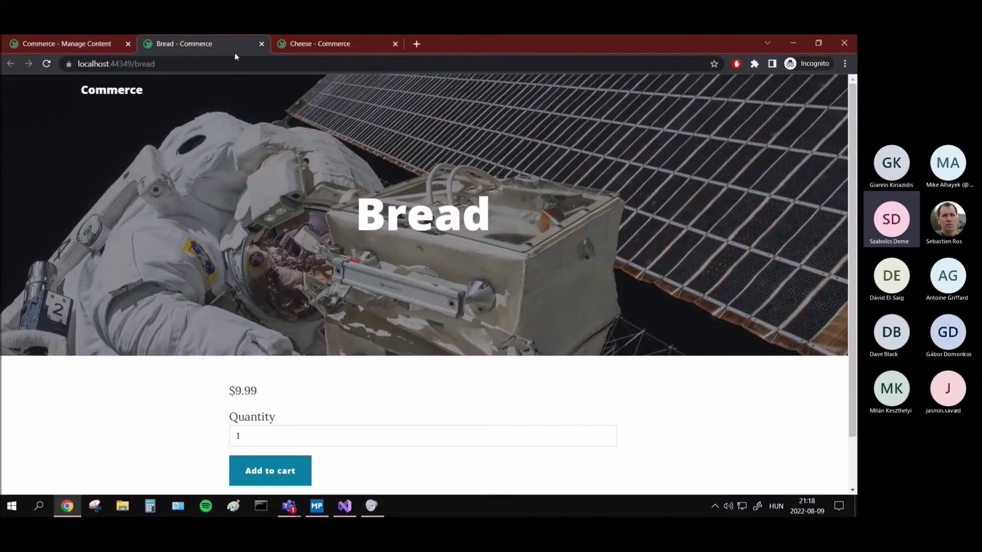
scroll(276, 322, "down", 1)
left_click(312, 44)
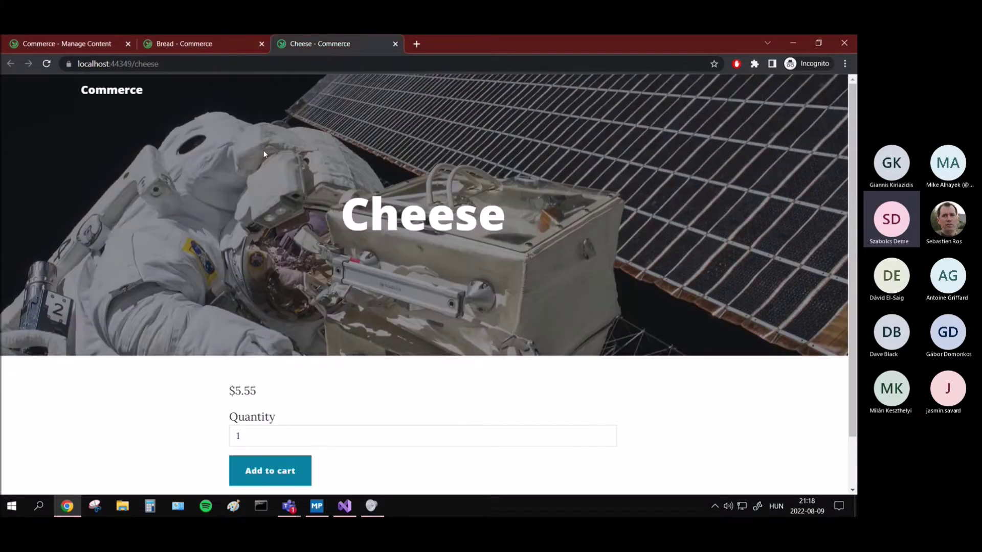
scroll(234, 156, "down", 1)
left_click(186, 43)
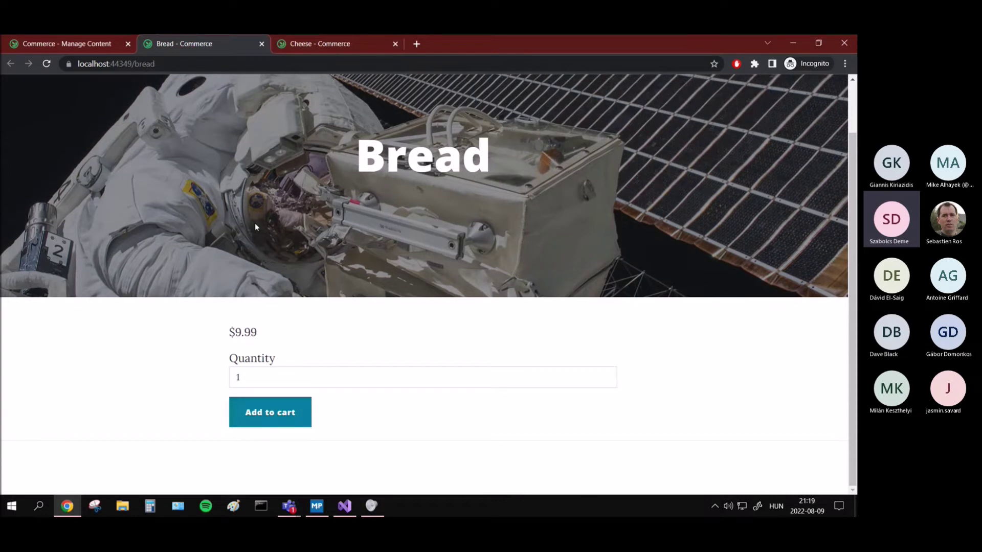
Step: Add Bread ($9.99) to the cart and review the cart page
left_click(284, 412)
scroll(366, 340, "down", 1)
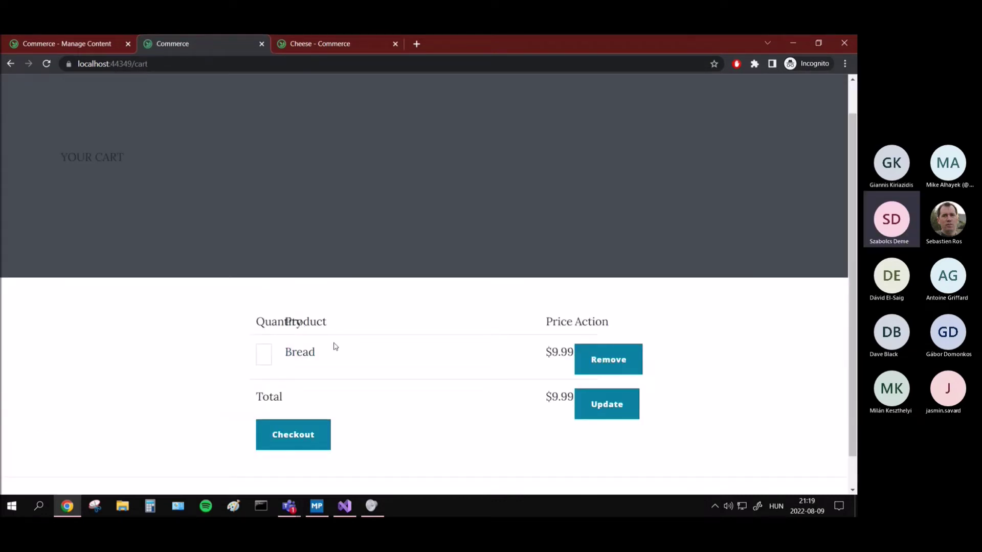
scroll(176, 348, "down", 1)
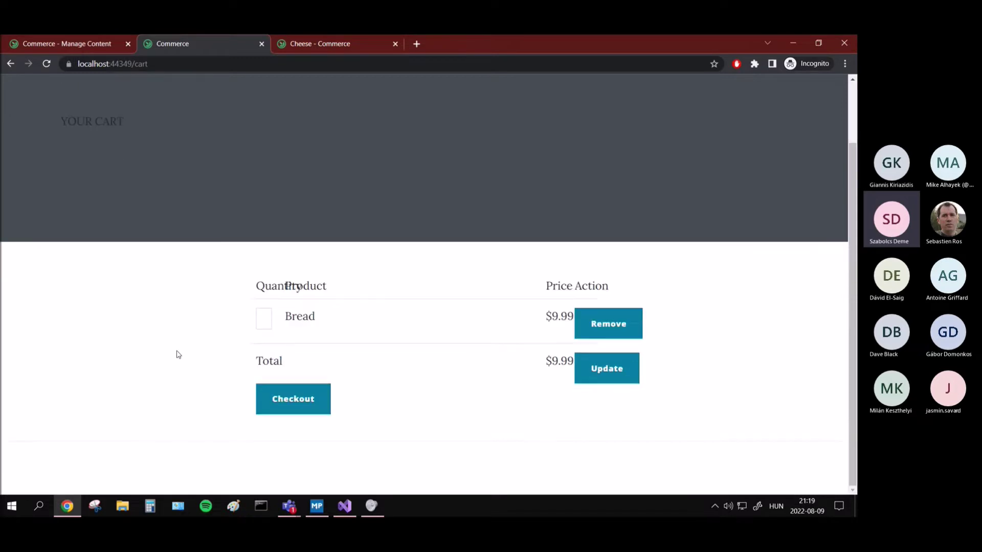
scroll(147, 351, "up", 2)
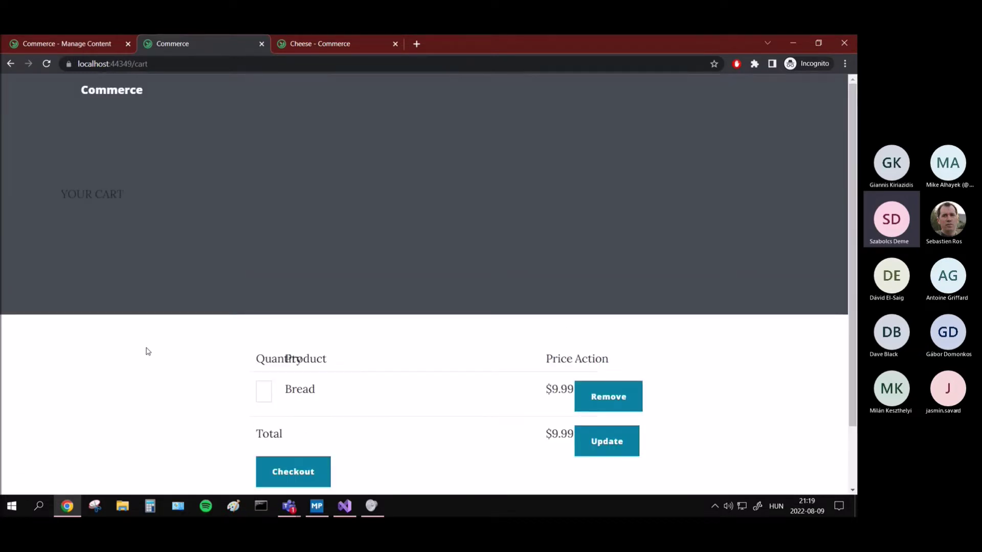
left_click(67, 44)
left_click(182, 43)
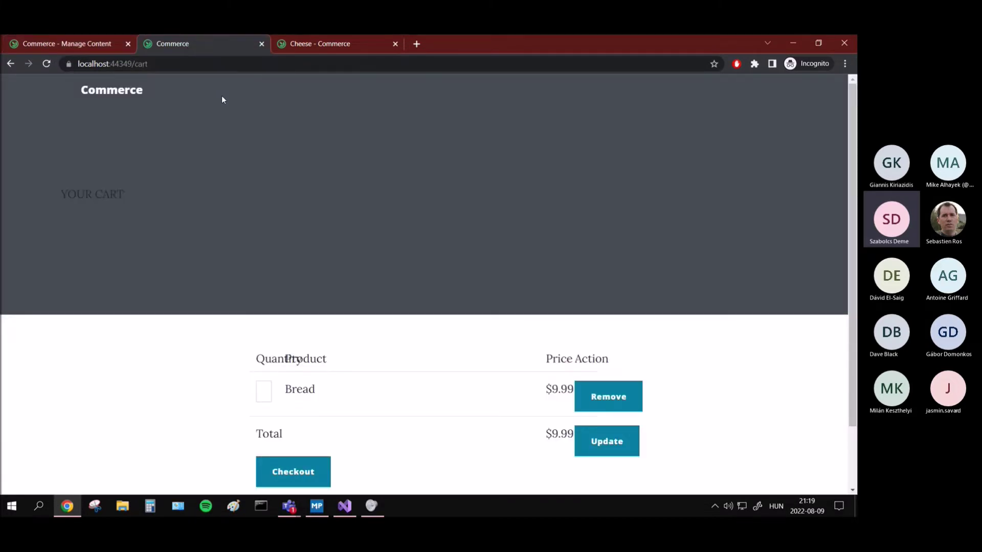
scroll(229, 192, "down", 2)
Step: Add one Cheese ($5.55) to the cart, close the duplicate tab and scroll to Checkout
left_click(327, 45)
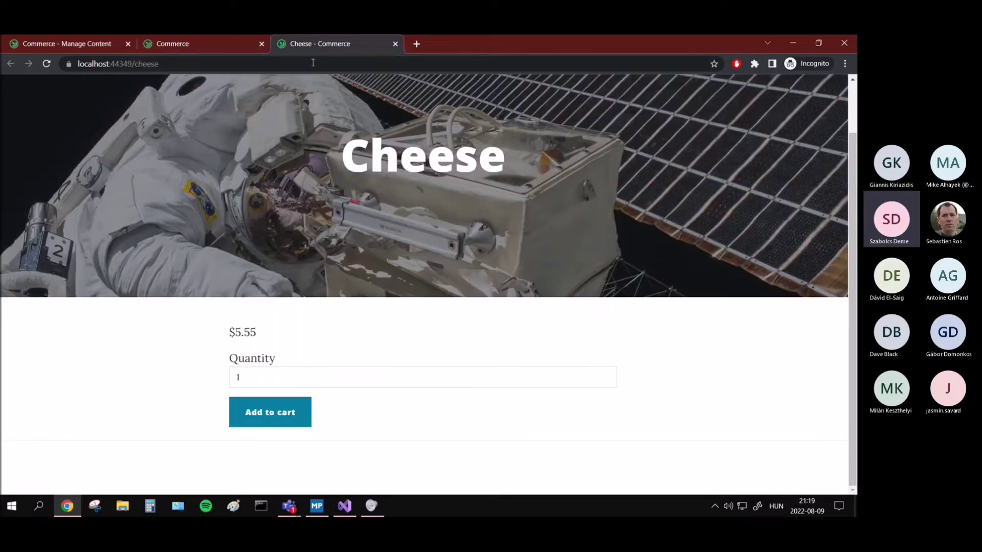
scroll(262, 251, "up", 1)
scroll(262, 250, "down", 1)
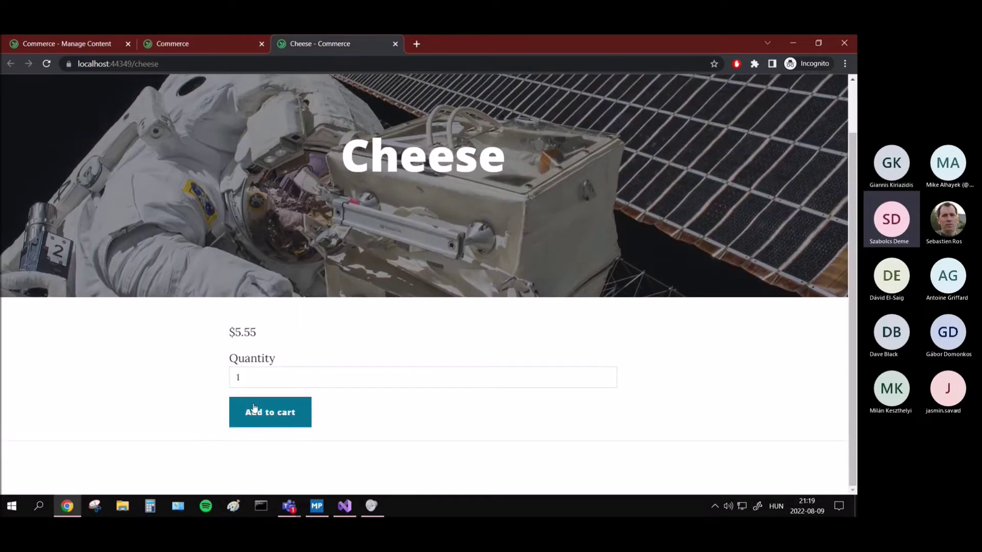
left_click(250, 411)
left_click(261, 44)
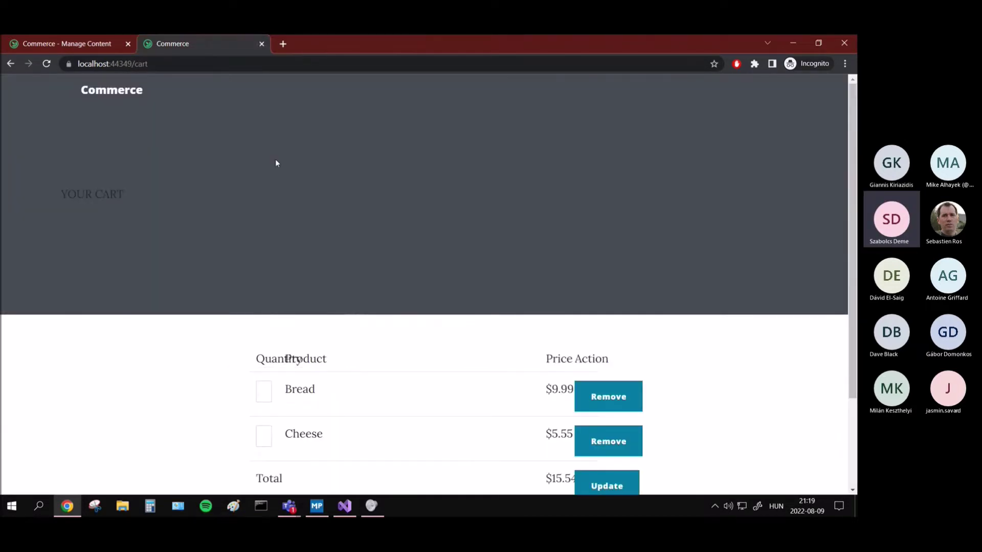
scroll(275, 205, "down", 2)
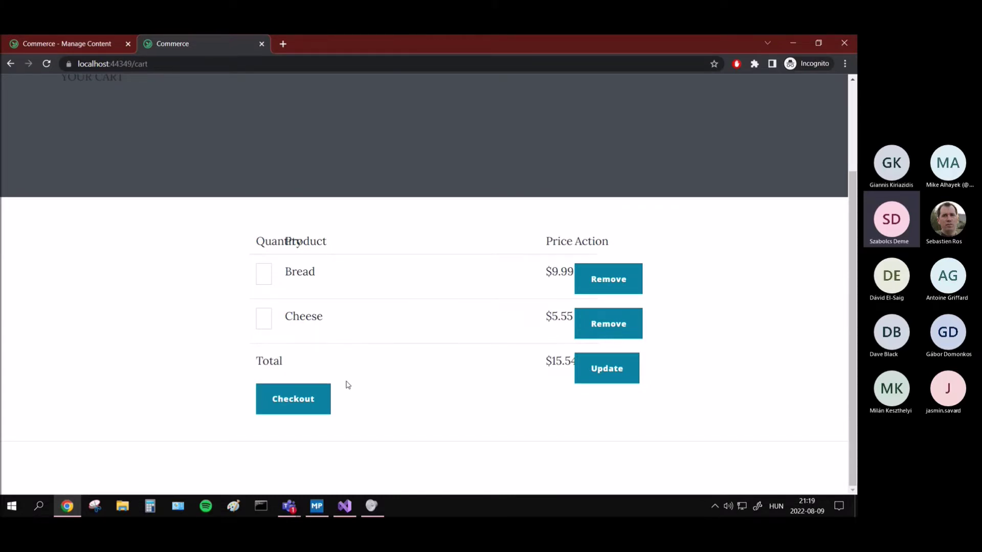
Step: Start checkout and fill in a sample buyer name, e-mail and phone number
left_click(280, 407)
scroll(144, 365, "down", 2)
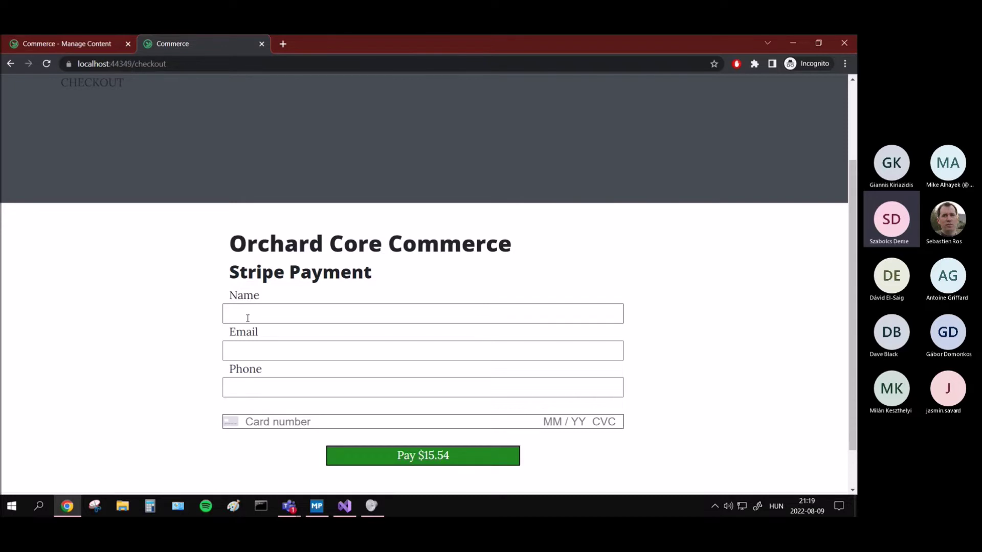
left_click(306, 315)
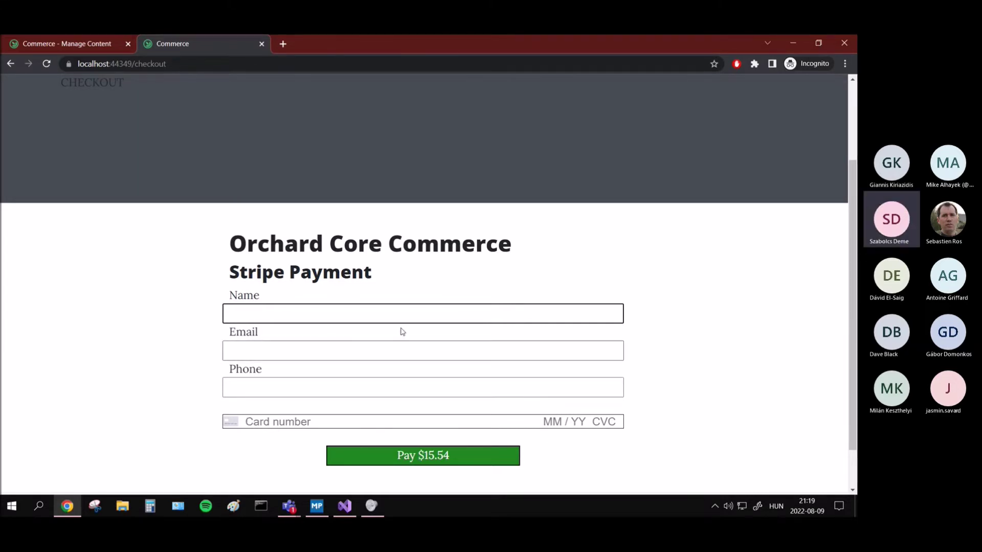
type("example")
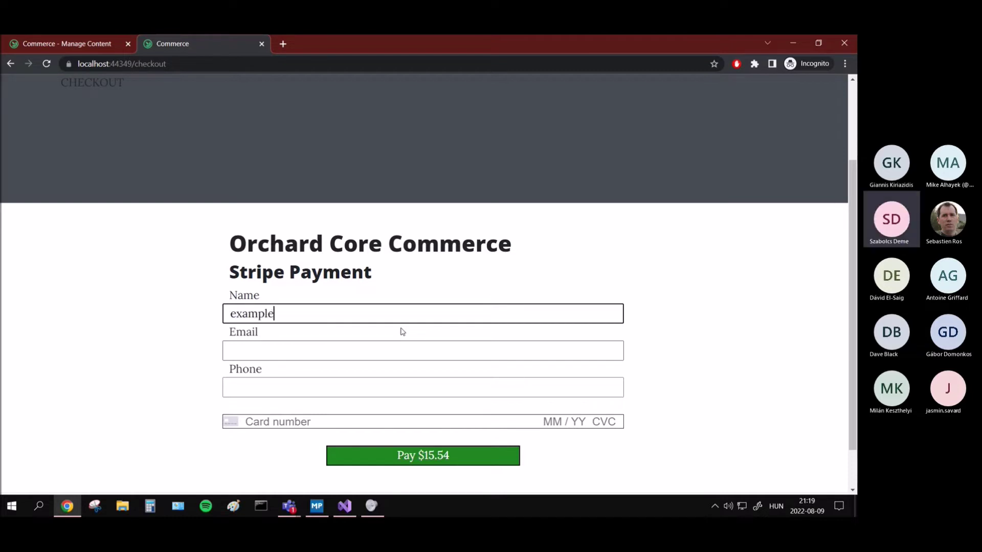
left_click(272, 351)
type("exam")
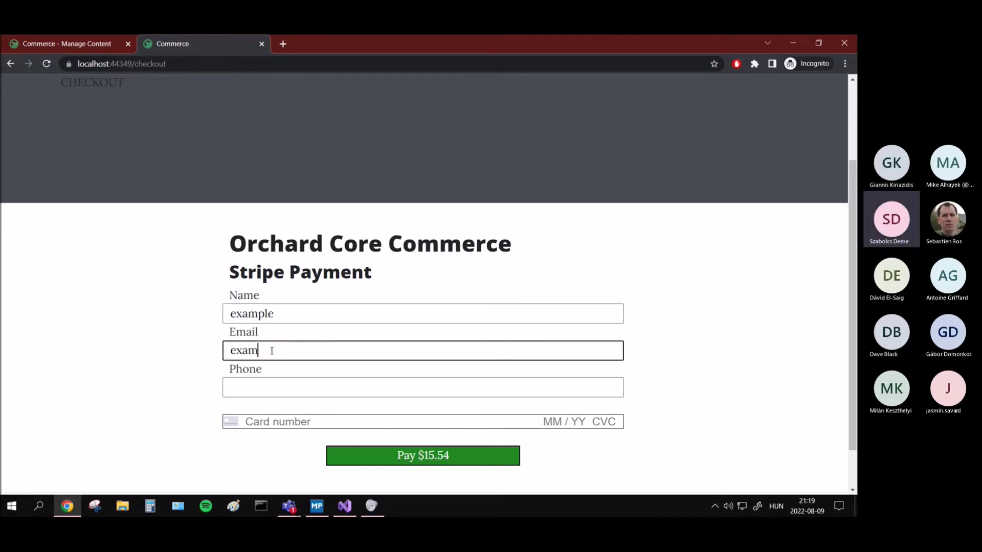
type("ple@")
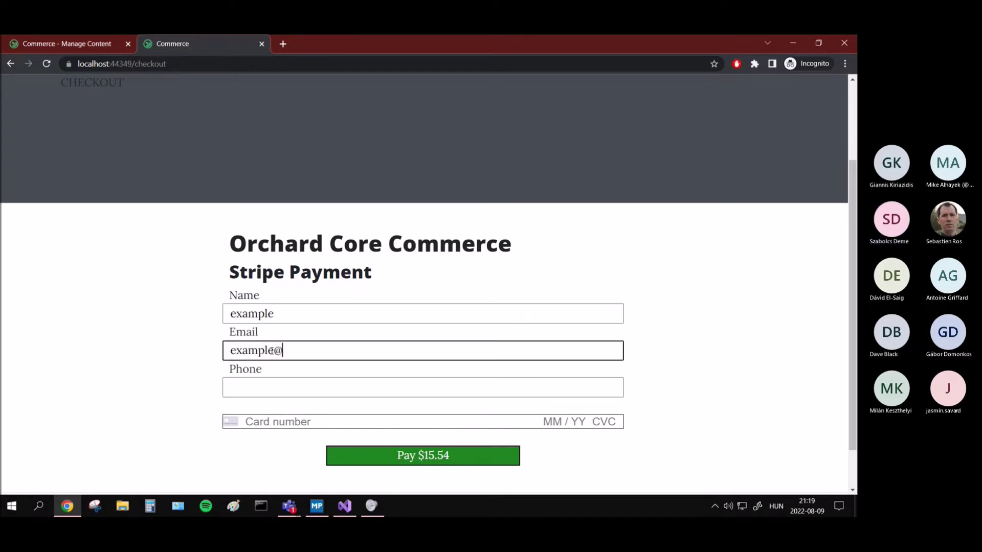
type("example.com")
left_click(281, 391)
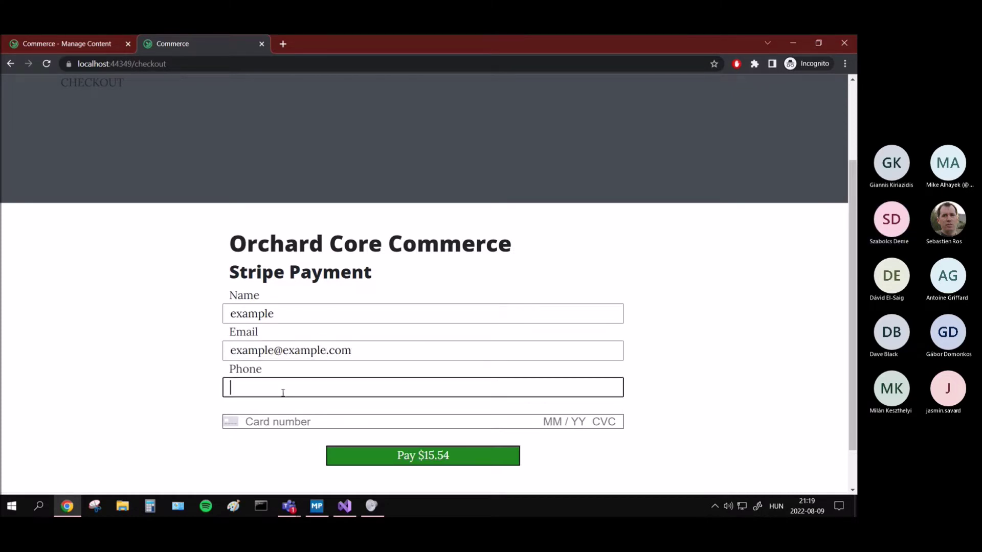
type("123")
left_click(124, 348)
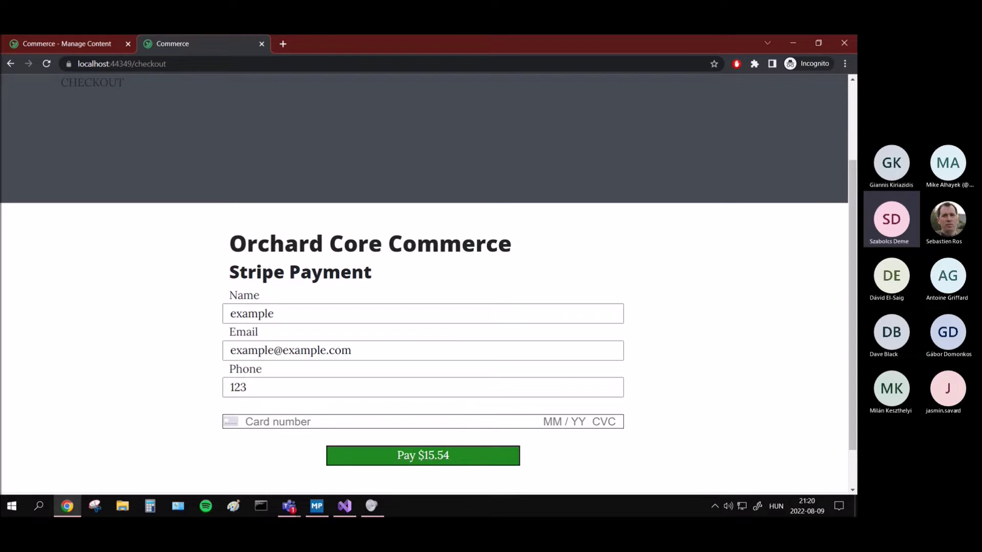
Step: Paste the Stripe test card number and submit the $15.54 payment
key("alt+Tab")
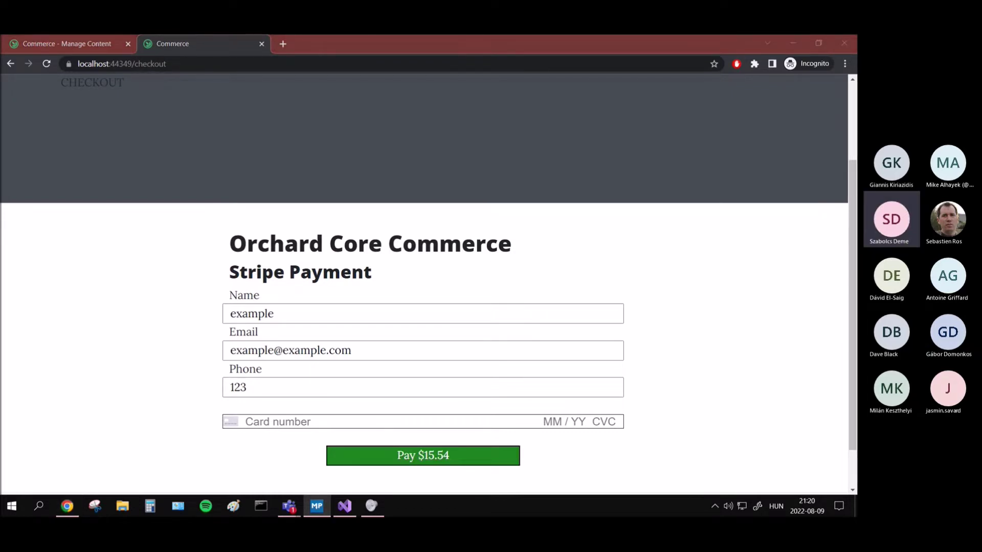
left_click(329, 420)
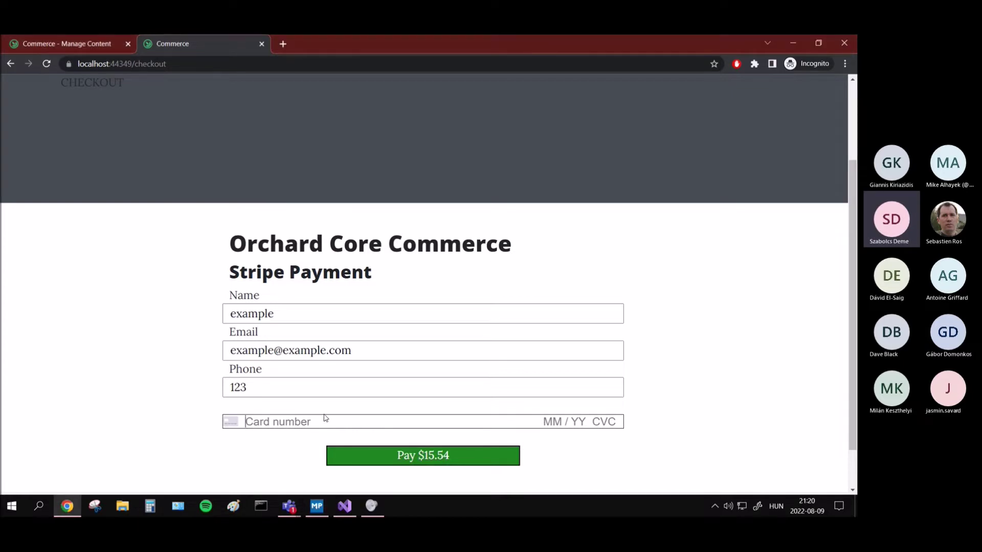
key("ctrl+v")
type("042424242424")
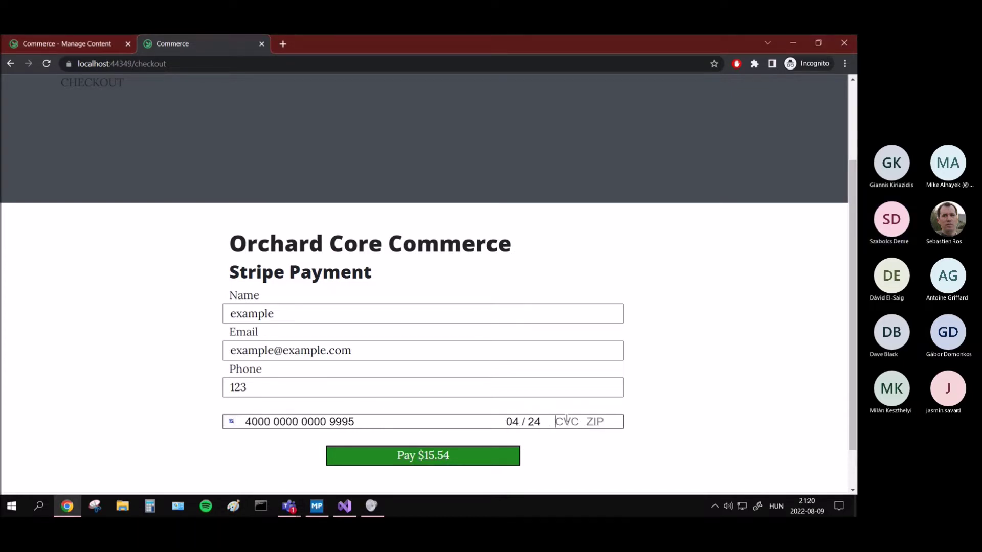
left_click(430, 462)
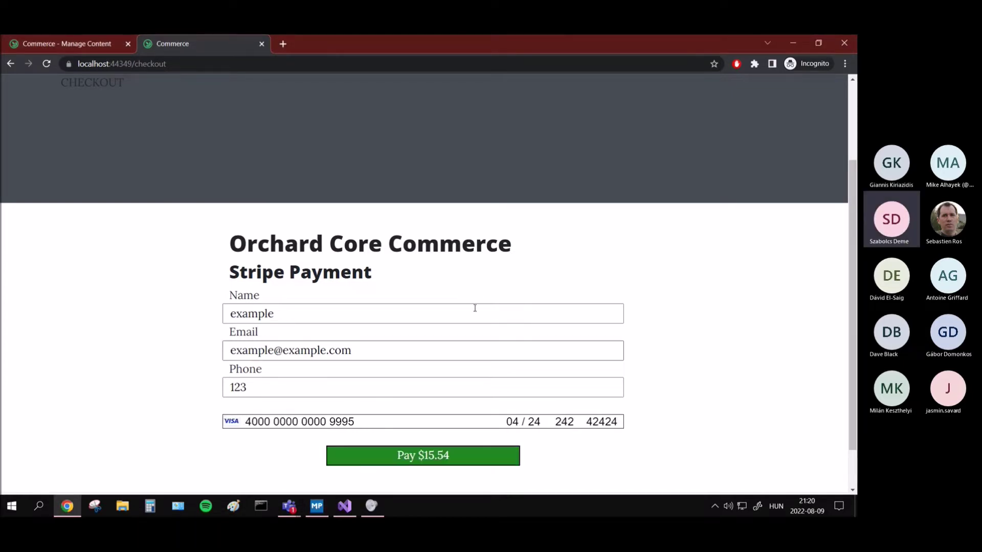
scroll(388, 427, "down", 1)
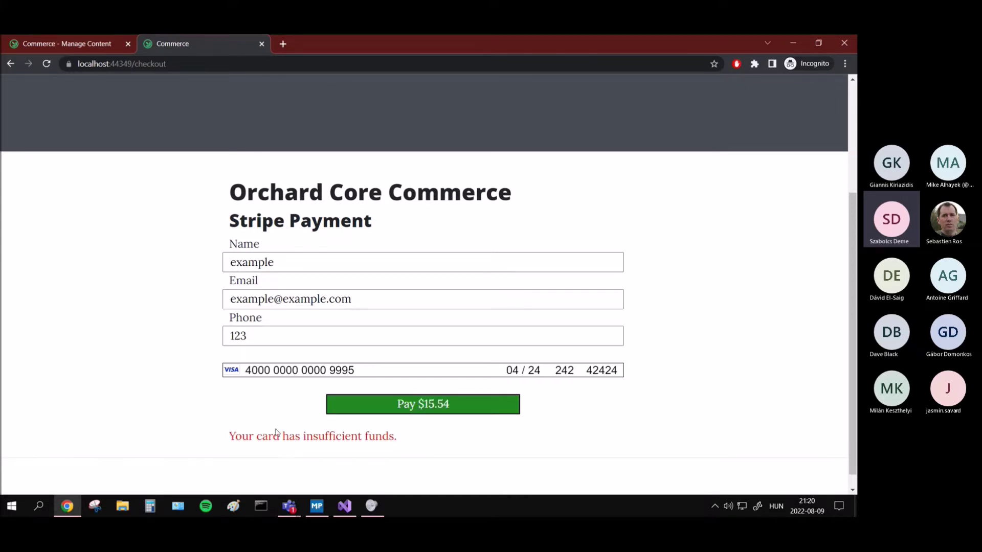
Step: Select and read the red "Your card has insufficient funds." error message
left_click_drag(294, 436, 218, 436)
left_click(404, 445)
left_click(409, 455)
left_click_drag(405, 440, 236, 438)
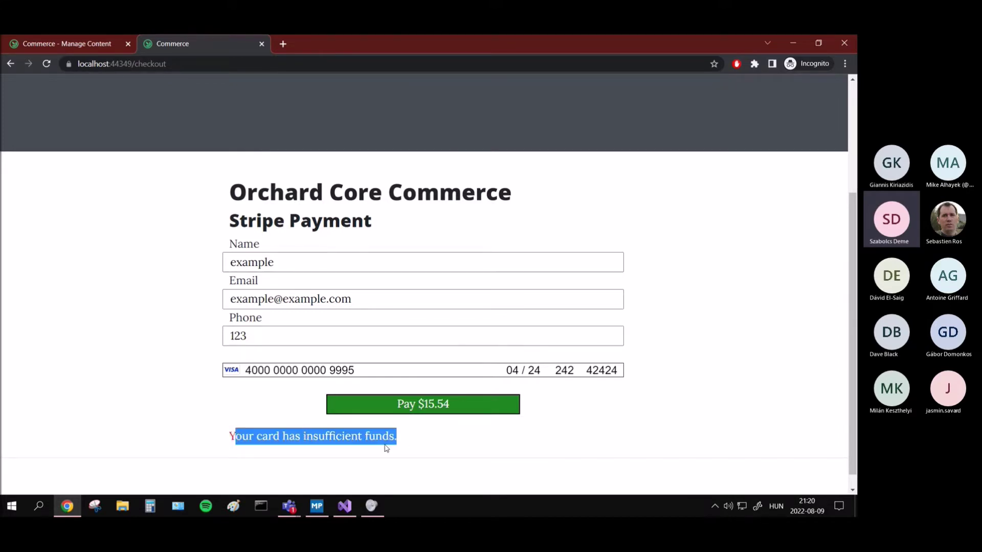
left_click(392, 446)
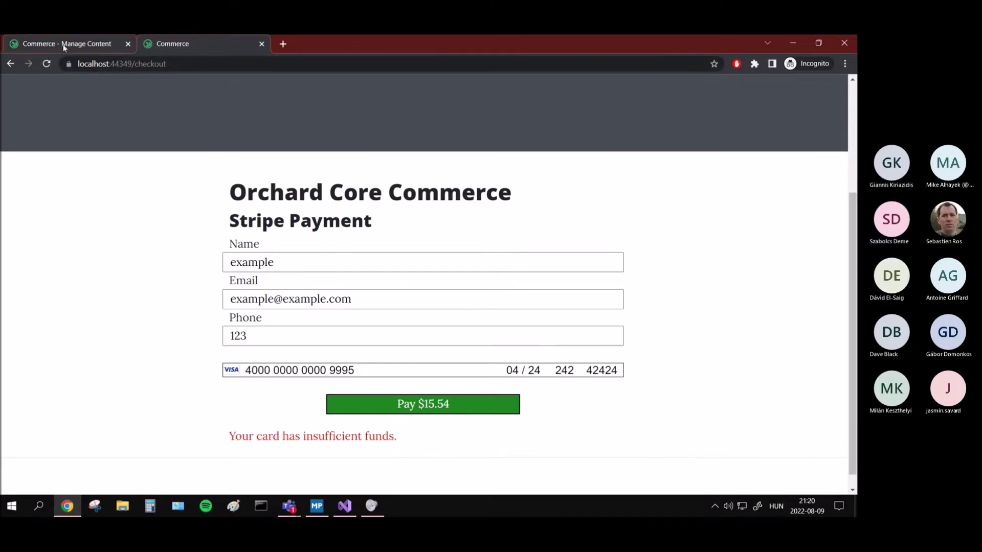
Step: Glance at the Manage Content tab, then navigate back to the cart page
left_click(61, 45)
left_click(216, 47)
left_click(200, 62)
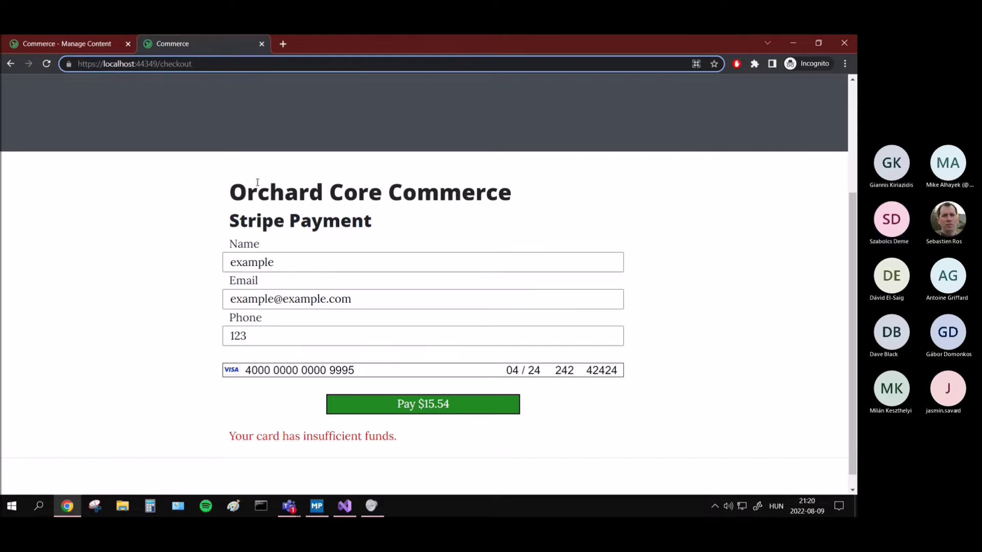
left_click(11, 65)
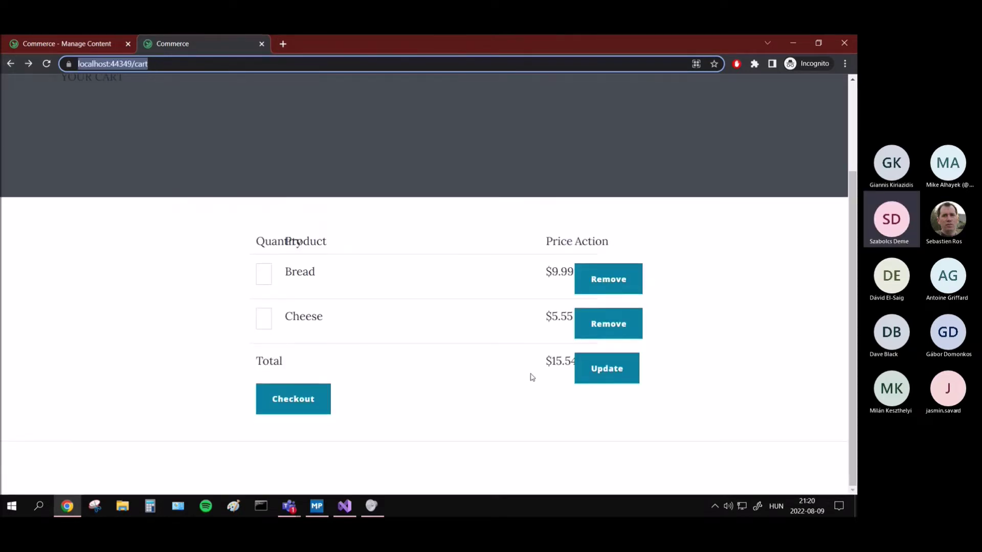
Step: Start a new checkout and enter the sample buyer name and matching e-mail
left_click(296, 397)
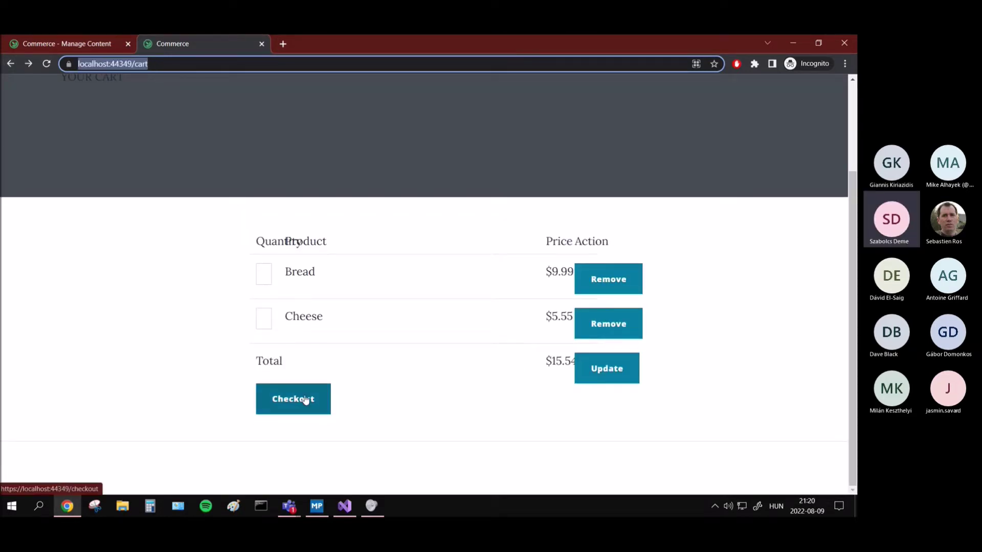
left_click(260, 306)
type("example")
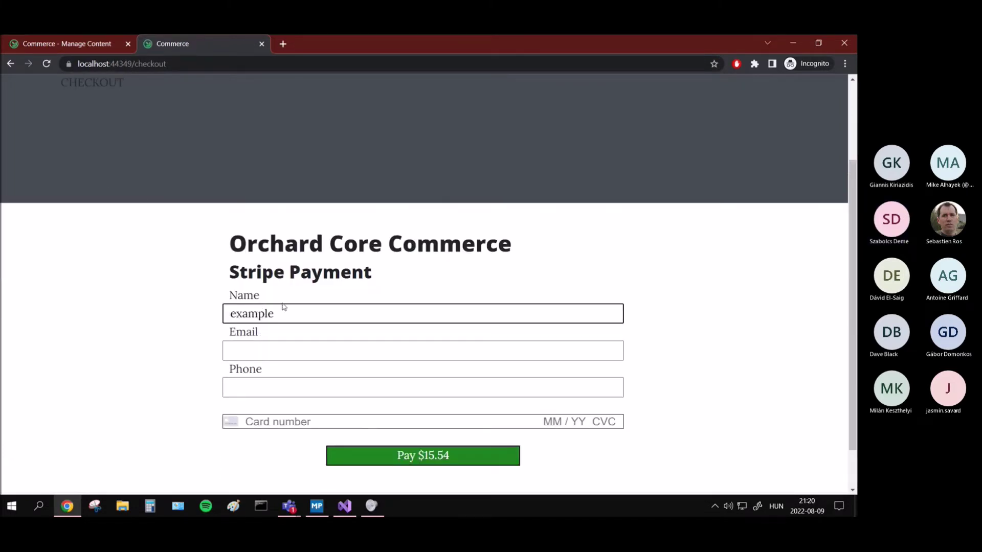
key("ctrl+a")
key("ctrl+c")
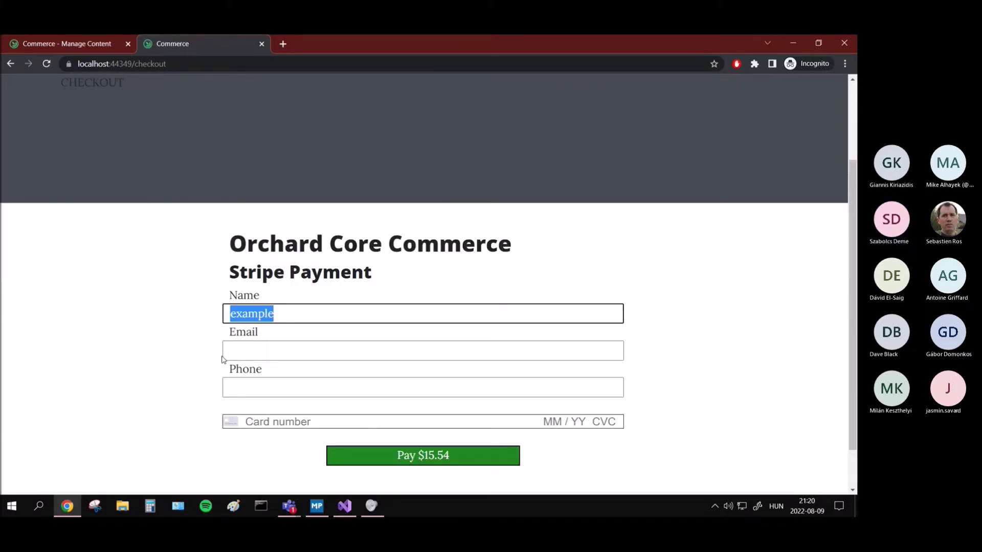
left_click(254, 350)
key("ctrl+v")
type("@")
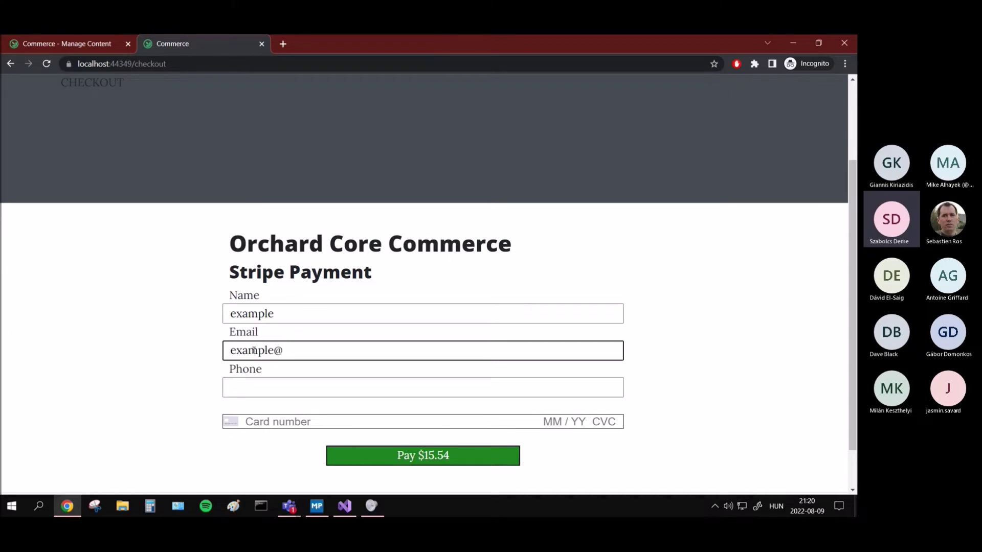
type("example.com")
Step: Fill in the phone number, correcting a mistyped digit
left_click(308, 390)
type("2")
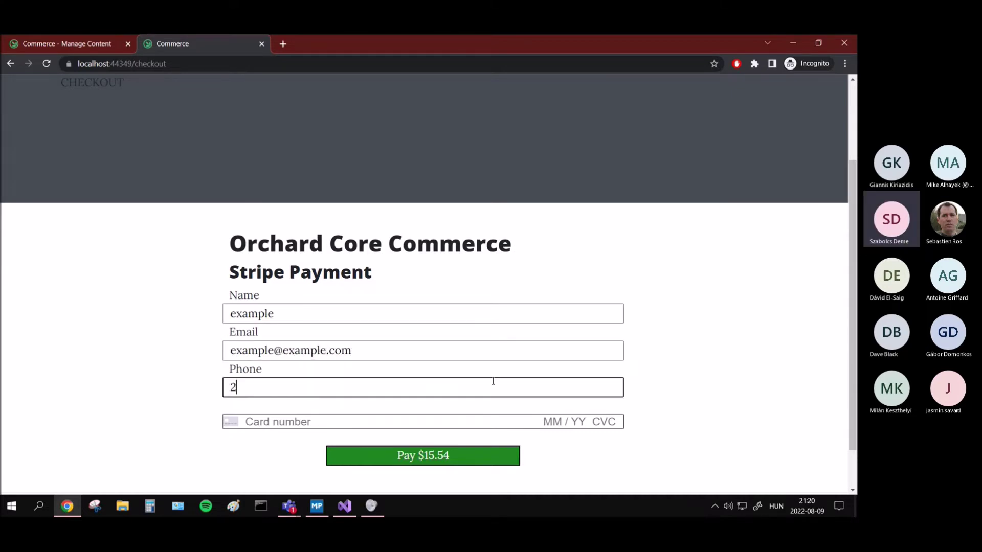
key("ctrl+a")
key("BackSpace")
type("123")
left_click(717, 354)
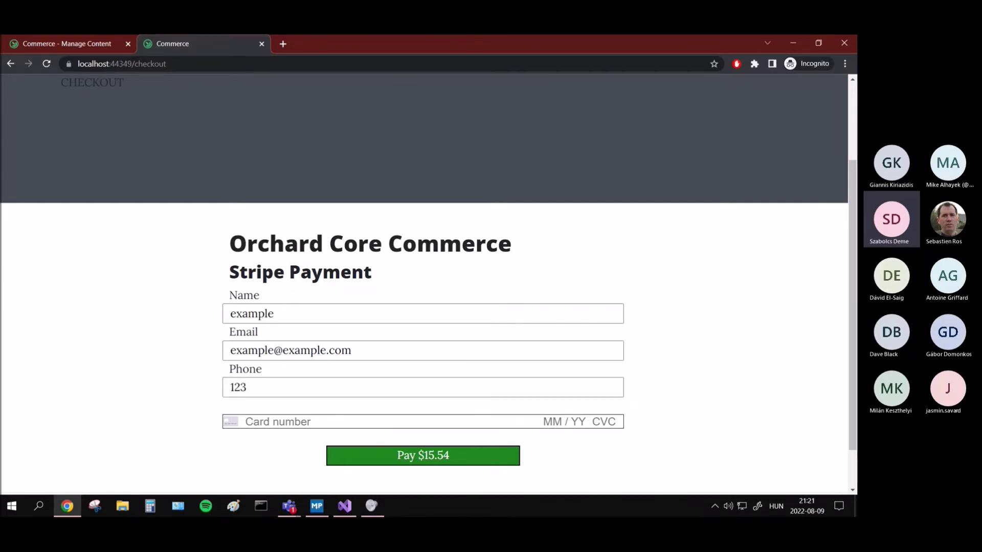
Step: Paste the 3D Secure test card, set CVC and postal code to 42424, and pay $15.54
key("alt+Tab")
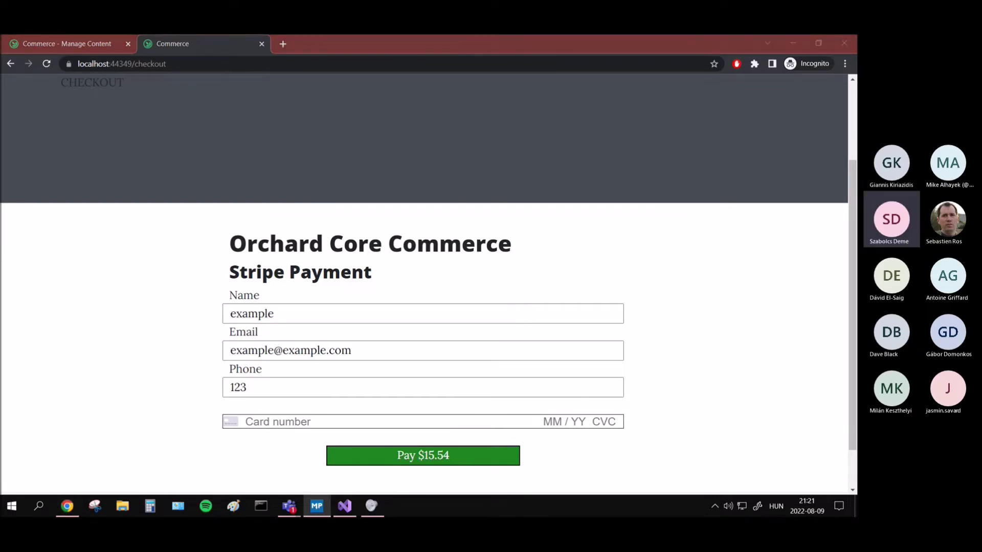
key("alt+Tab")
left_click(413, 420)
key("ctrl+v")
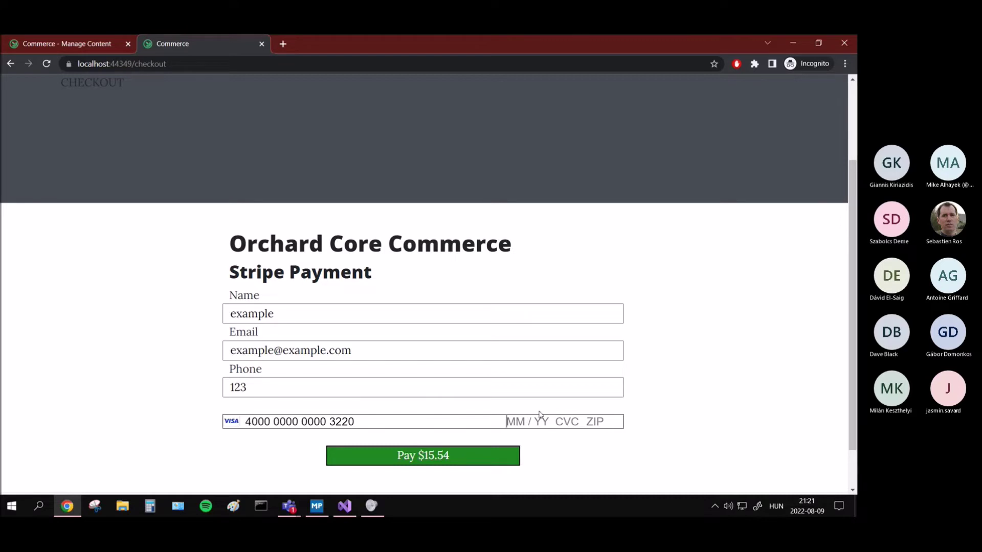
type("0525525252")
double_click(570, 421)
type("42424")
double_click(607, 420)
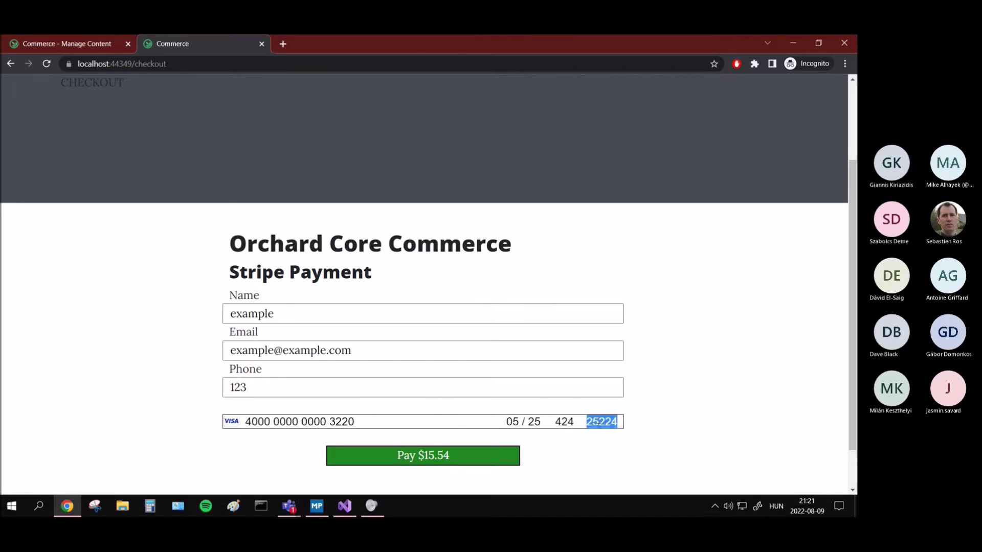
type("42424")
left_click(444, 457)
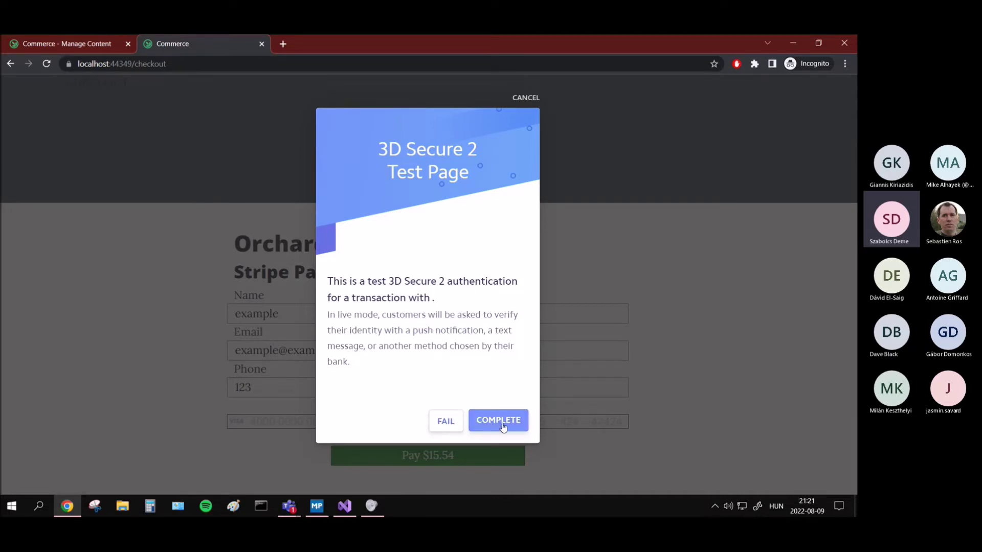
Step: Approve the Stripe 3D Secure 2 test authentication with COMPLETE
left_click(503, 427)
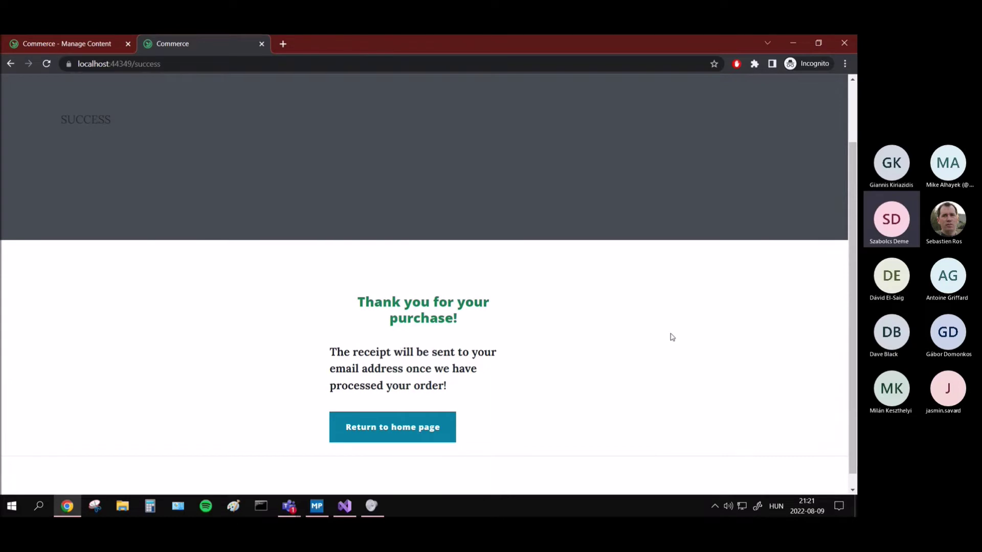
Step: Load localhost:44349/cart to confirm it is empty, then reload the Manage Content list
scroll(247, 359, "down", 1)
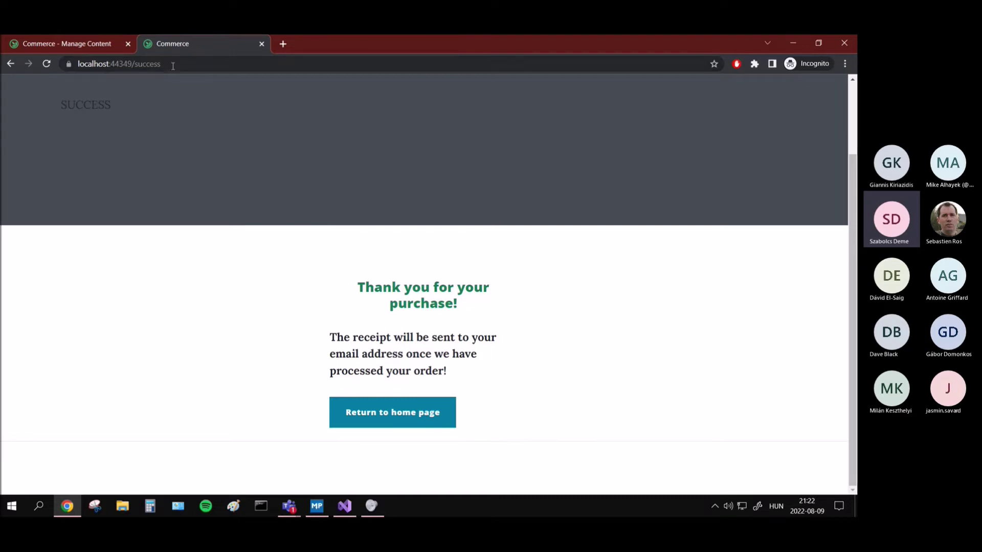
left_click(137, 63)
type("cart")
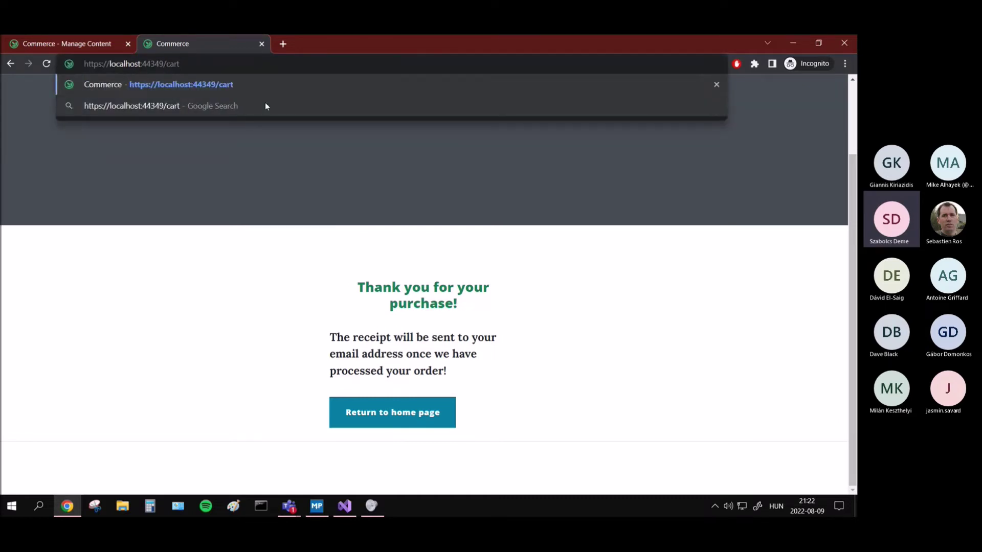
key("Return")
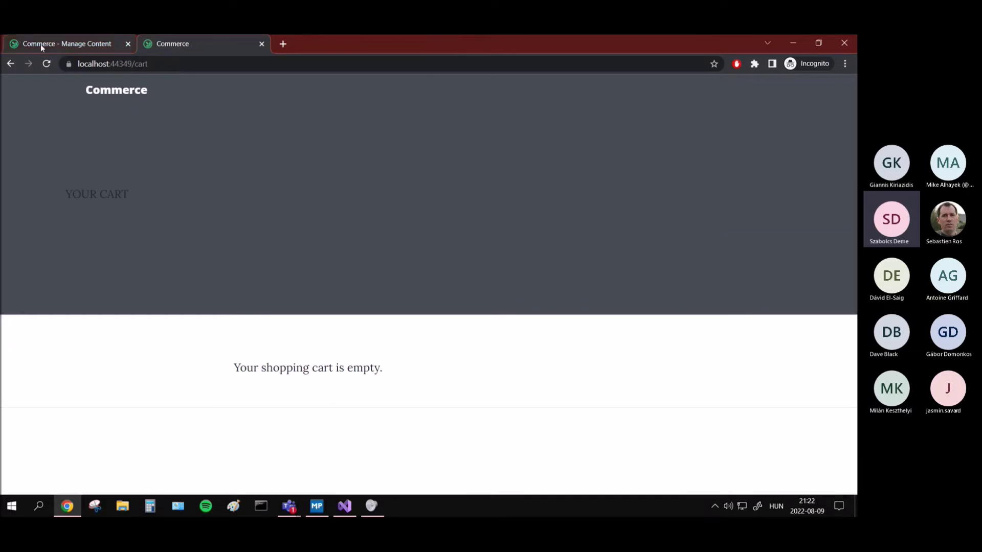
left_click(41, 44)
left_click(46, 63)
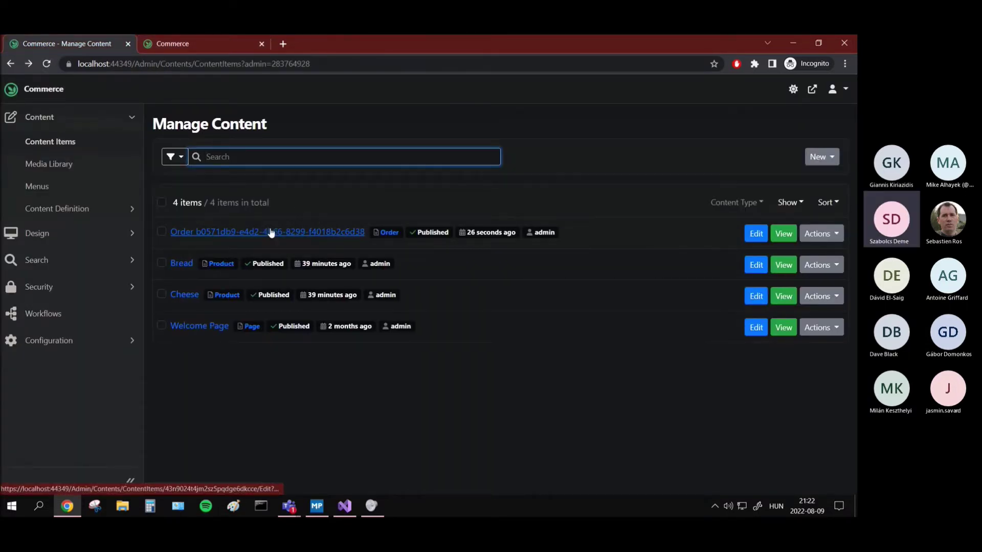
Step: Open the new Order's Edit page and scroll through its fields: Bread $9.99, status Ordered, empty address
middle_click(271, 232)
left_click(204, 39)
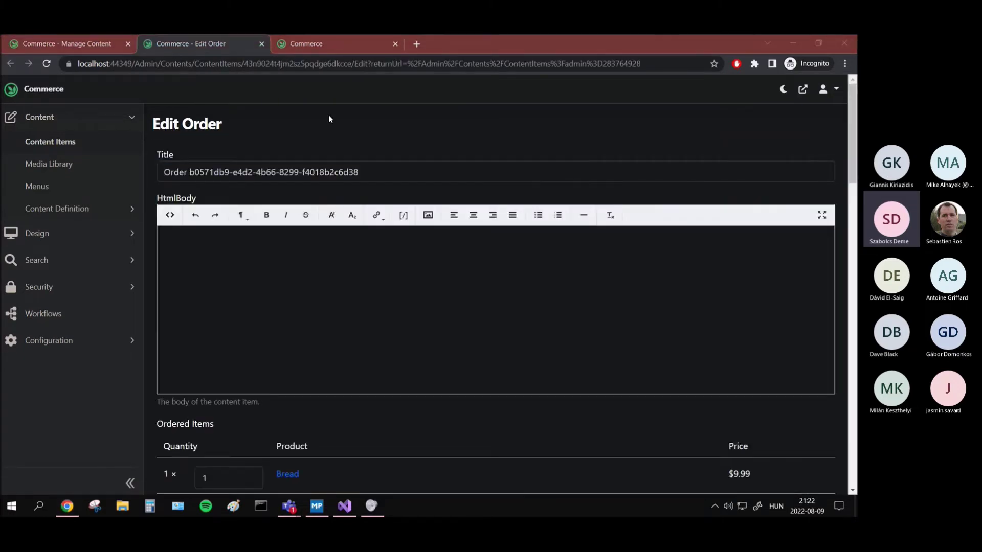
scroll(282, 193, "down", 1)
scroll(316, 258, "up", 1)
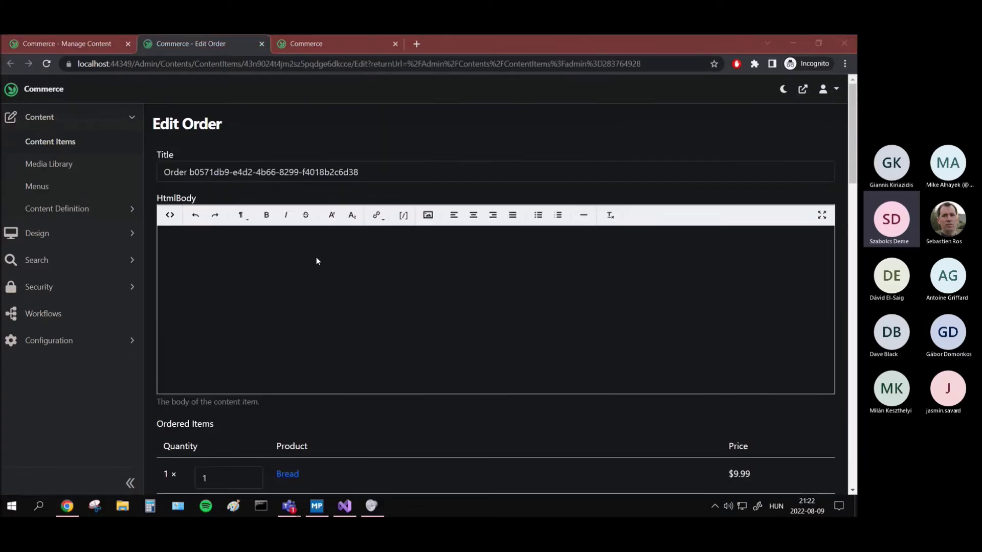
scroll(303, 258, "down", 3)
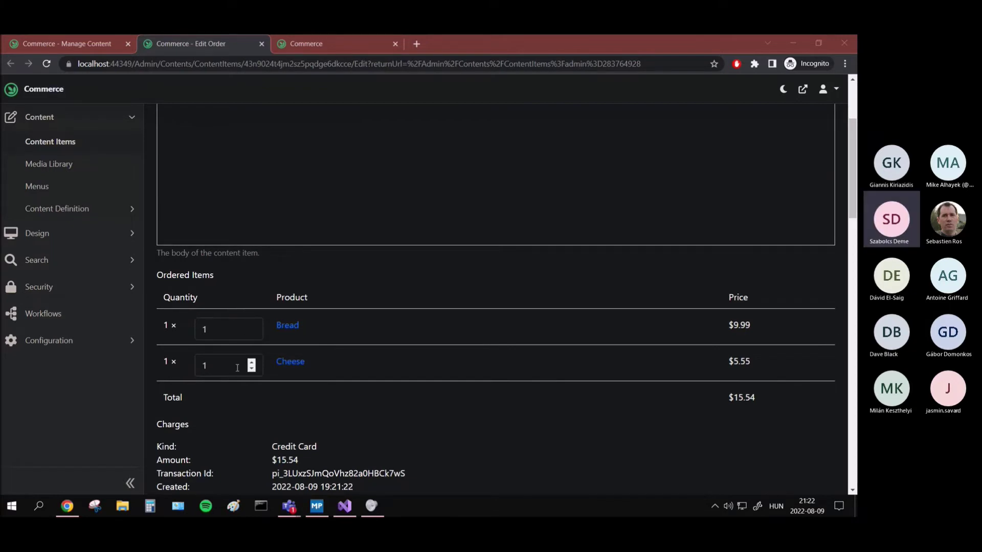
scroll(256, 333, "down", 2)
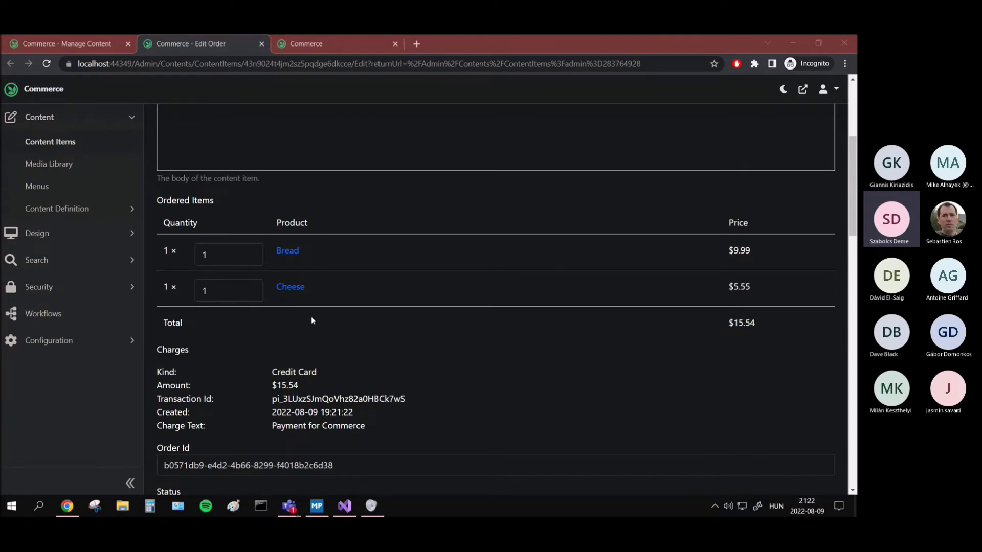
scroll(243, 322, "down", 1)
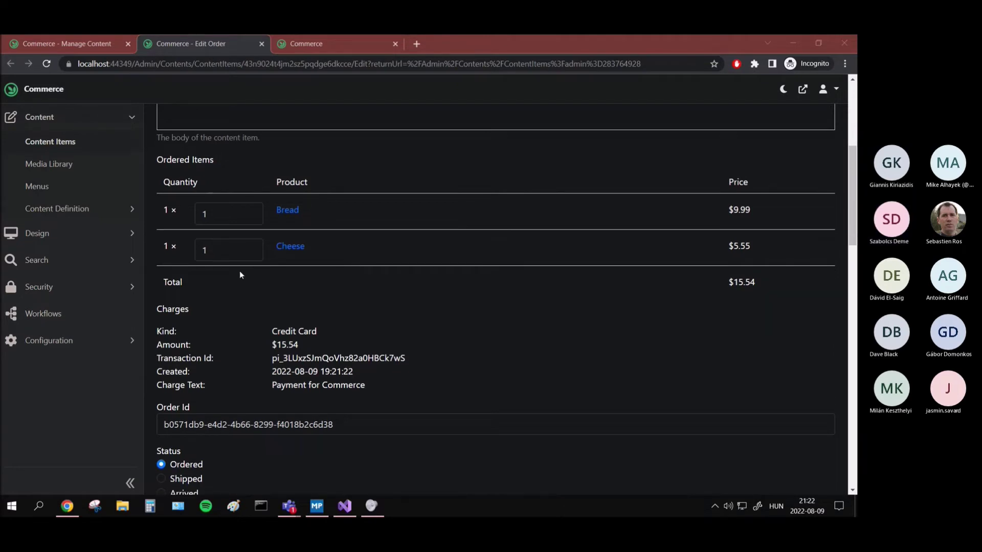
scroll(239, 271, "down", 2)
scroll(333, 230, "up", 2)
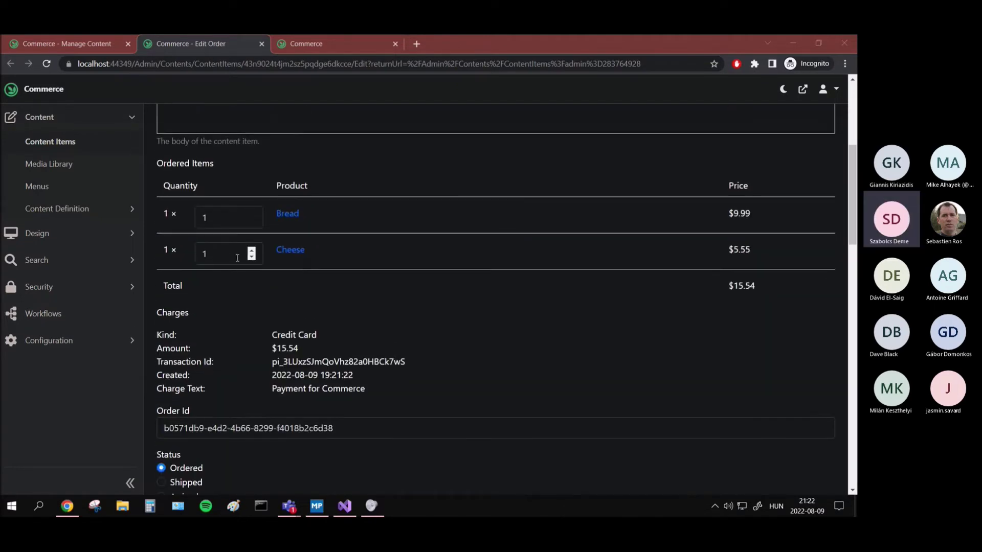
scroll(264, 287, "down", 2)
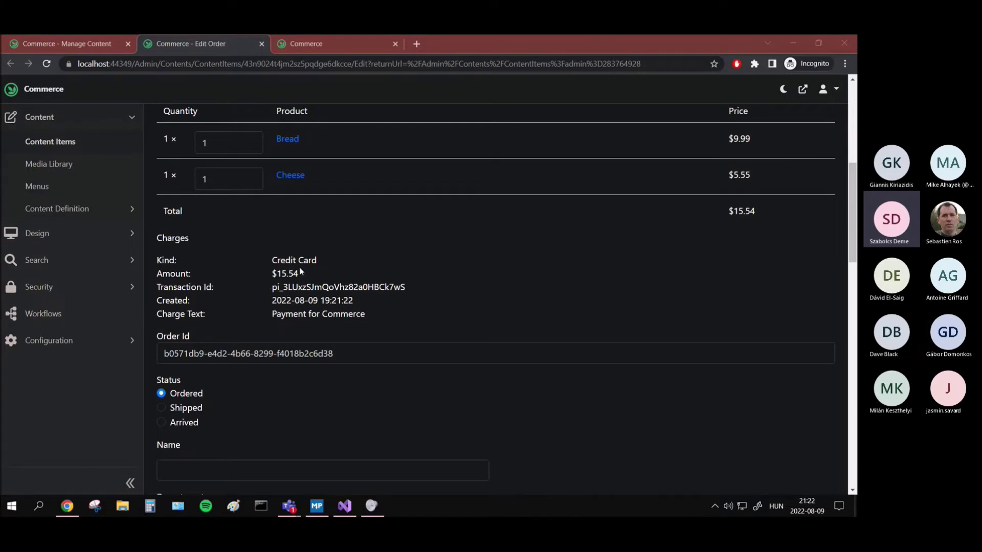
scroll(228, 267, "down", 1)
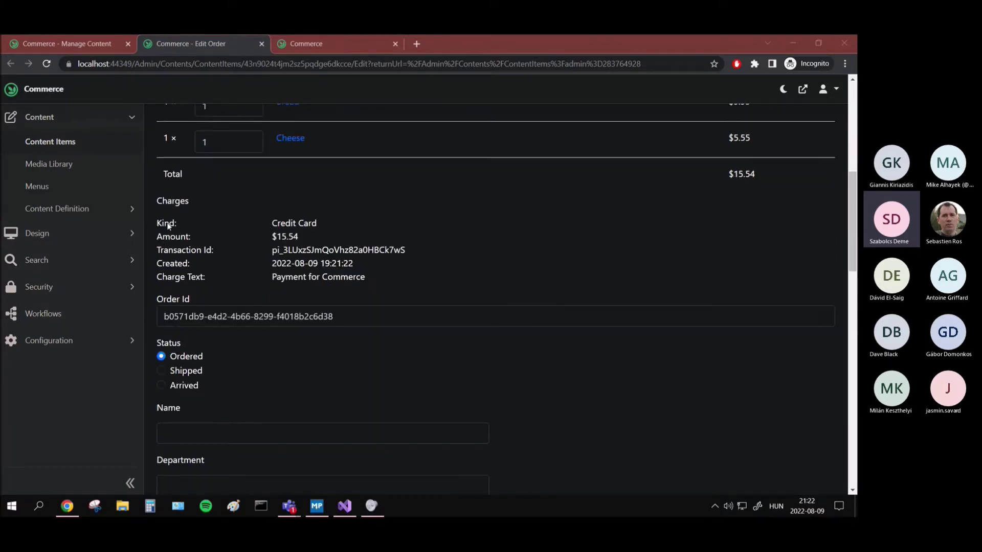
scroll(337, 229, "down", 1)
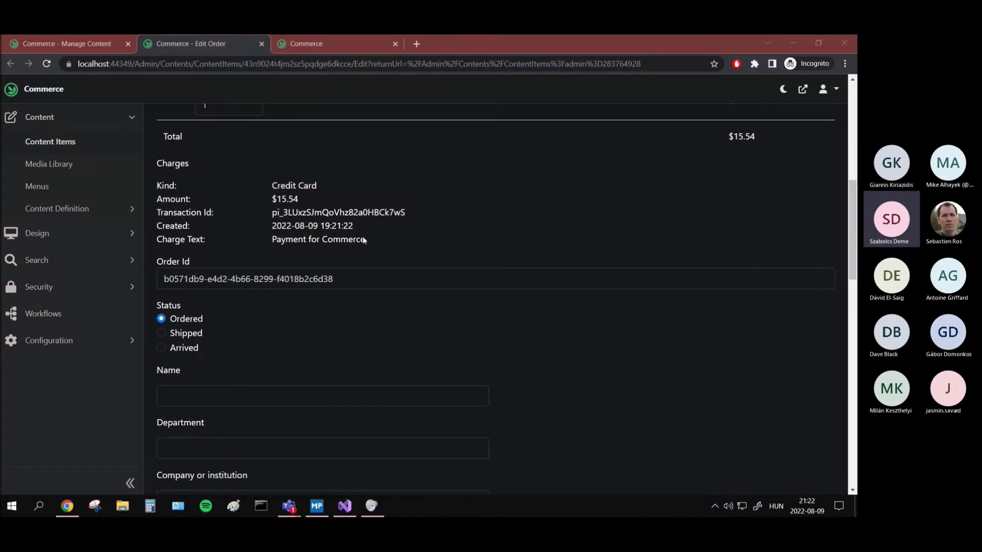
scroll(250, 228, "down", 2)
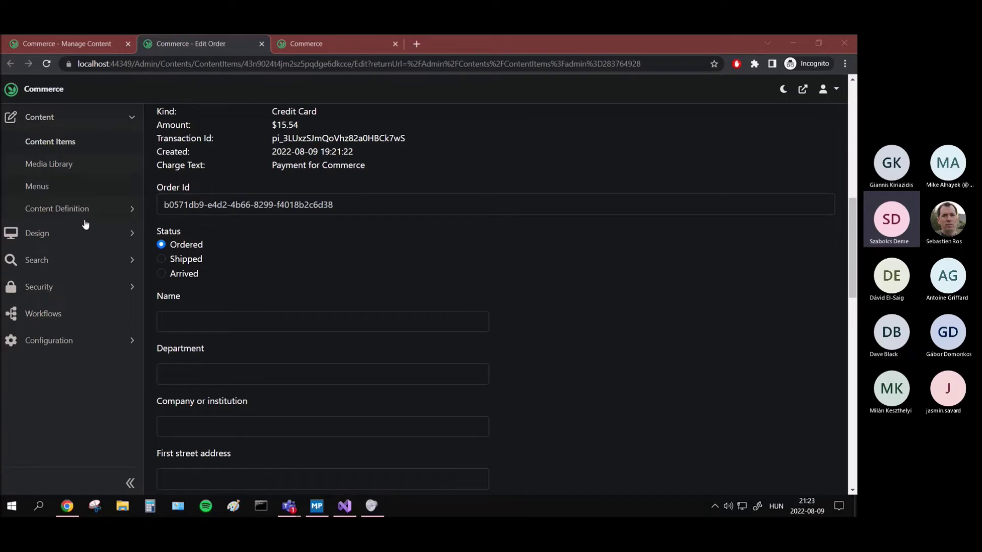
scroll(372, 274, "up", 1)
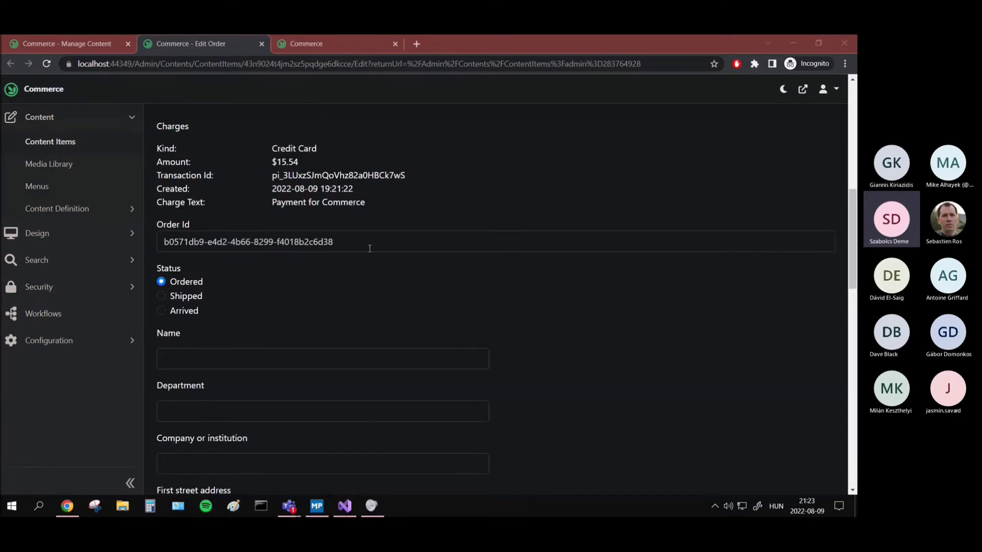
scroll(368, 247, "up", 7)
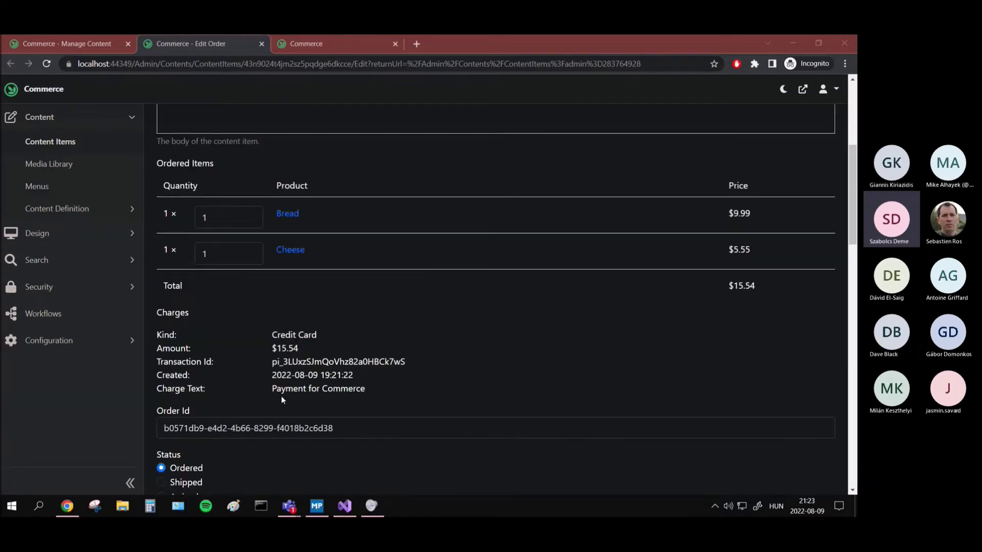
scroll(280, 419, "up", 4)
scroll(279, 409, "down", 9)
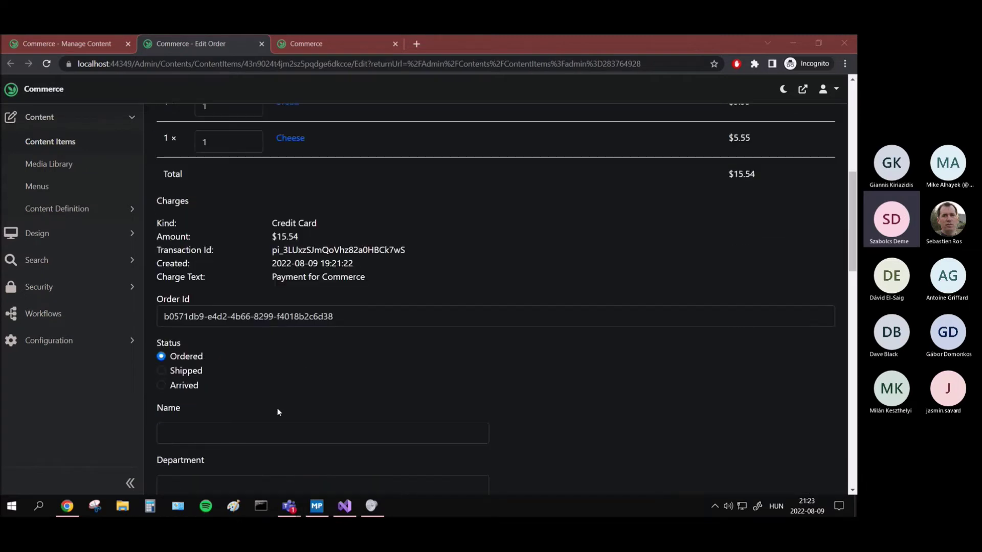
scroll(286, 327, "down", 3)
scroll(230, 317, "up", 1)
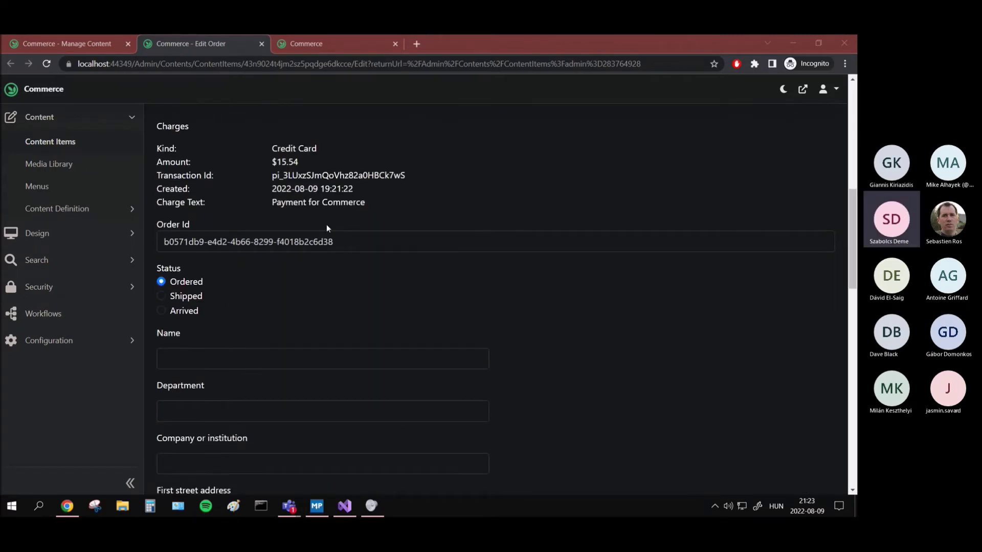
scroll(256, 229, "down", 1)
scroll(173, 223, "down", 1)
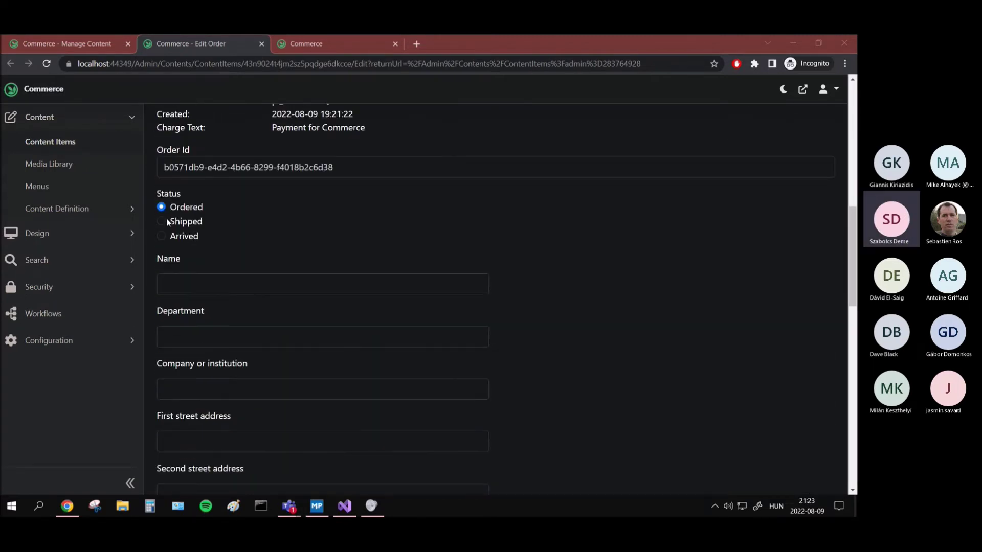
scroll(169, 217, "down", 1)
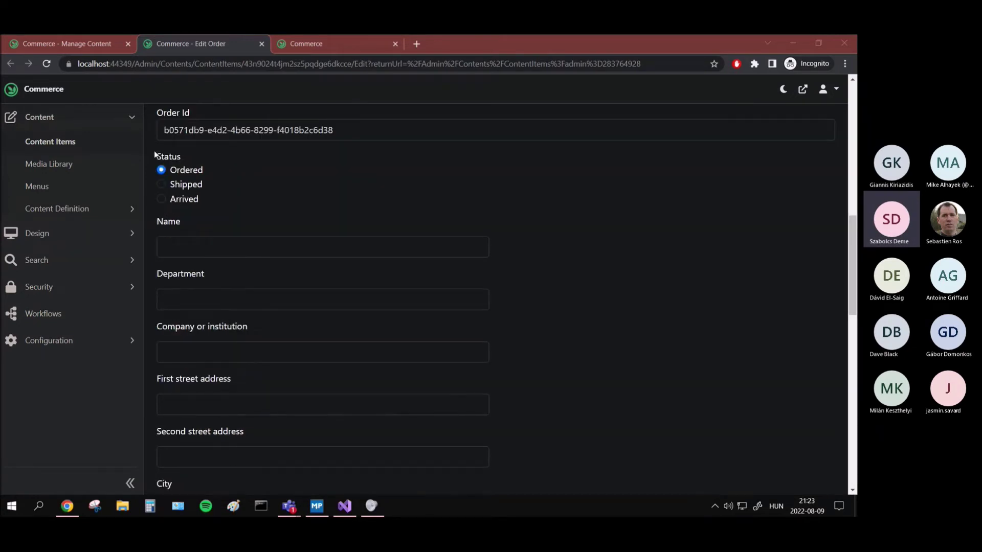
left_click(154, 151)
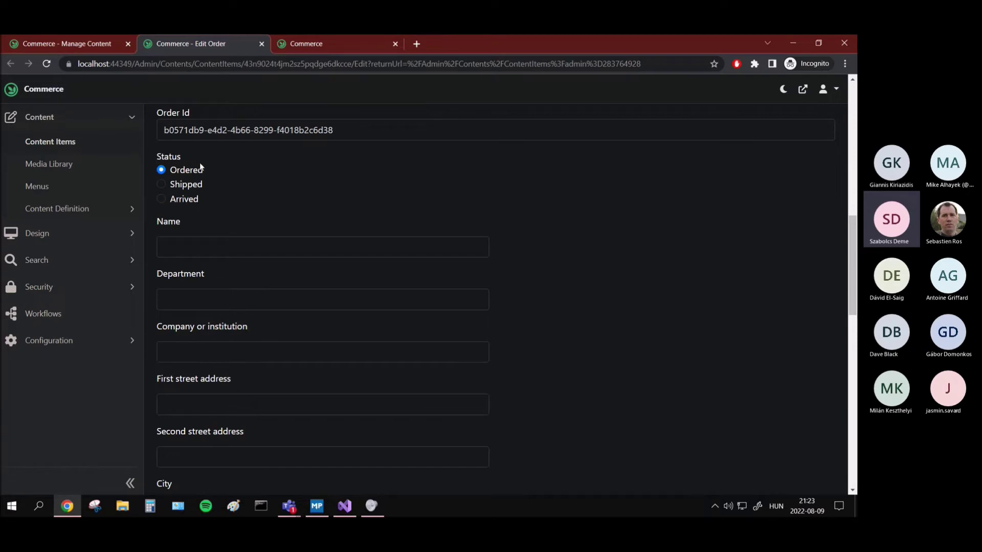
scroll(210, 186, "up", 2)
scroll(186, 180, "down", 5)
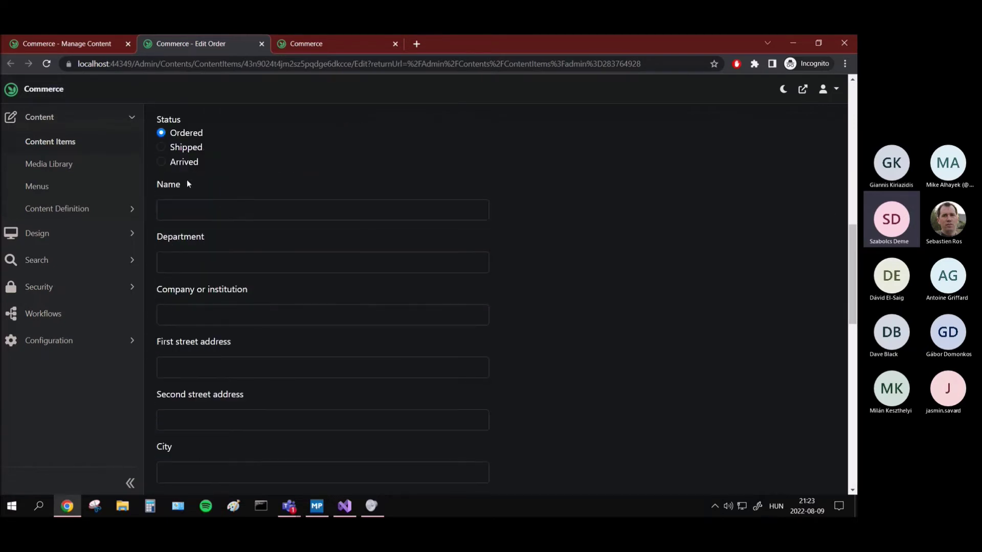
scroll(318, 293, "up", 3)
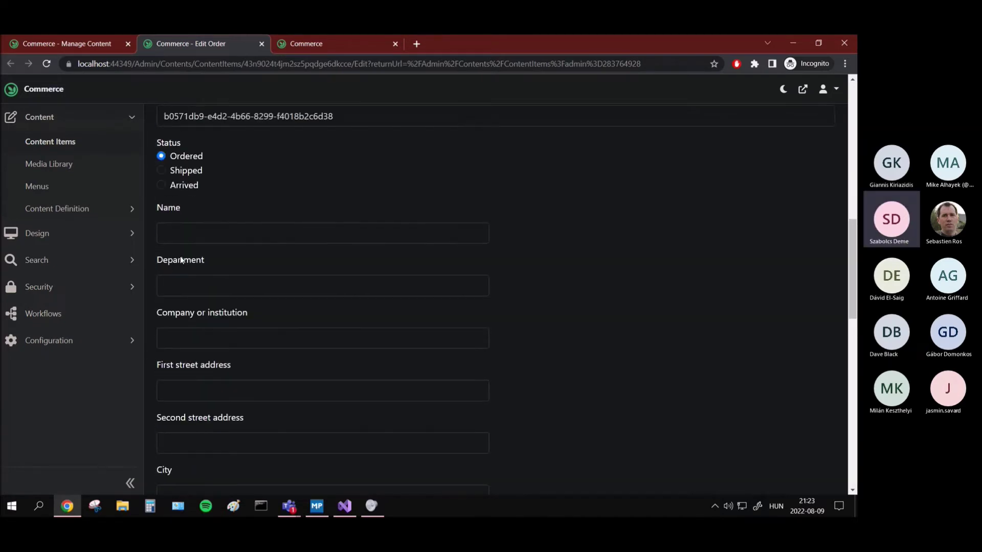
scroll(306, 317, "down", 2)
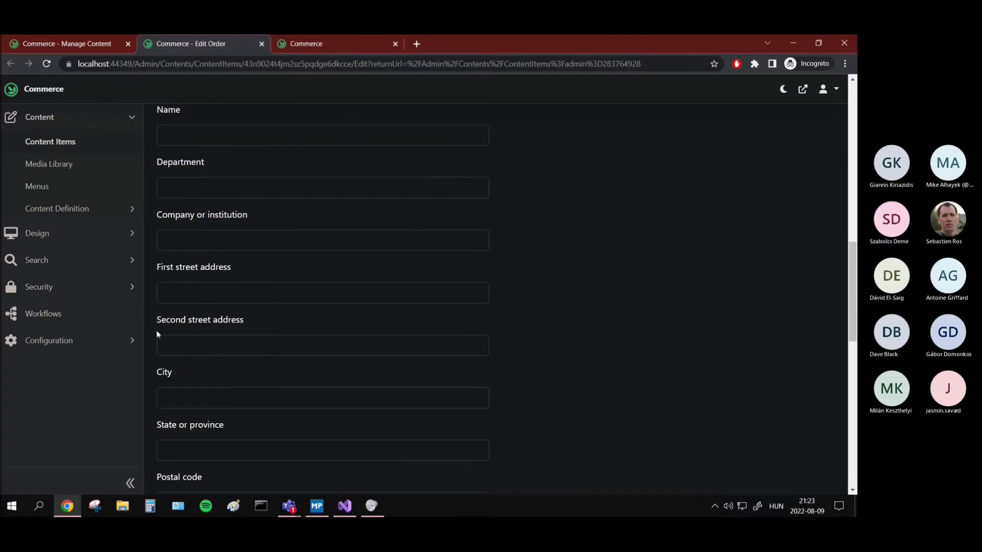
scroll(273, 354, "down", 3)
scroll(273, 358, "up", 4)
scroll(363, 363, "down", 2)
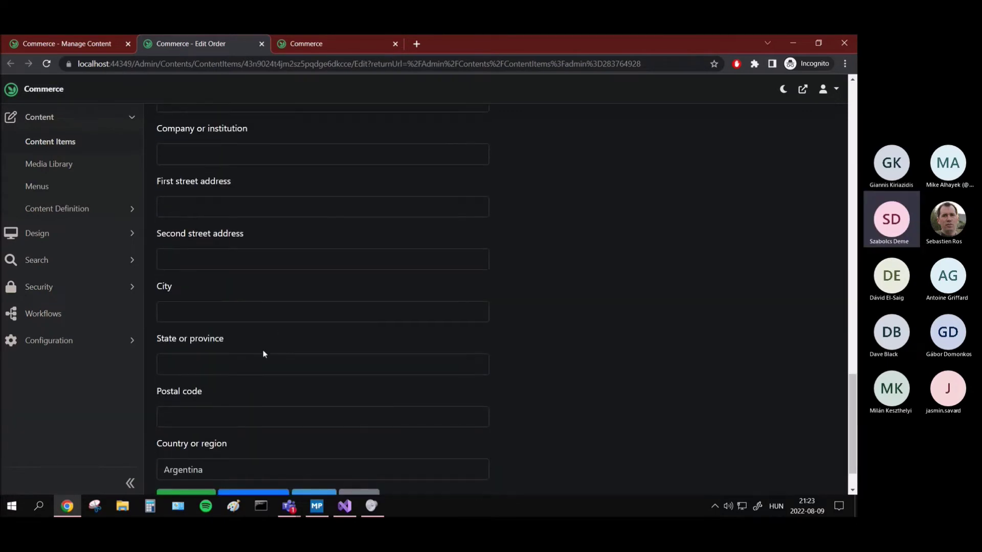
scroll(263, 351, "down", 2)
scroll(192, 318, "up", 7)
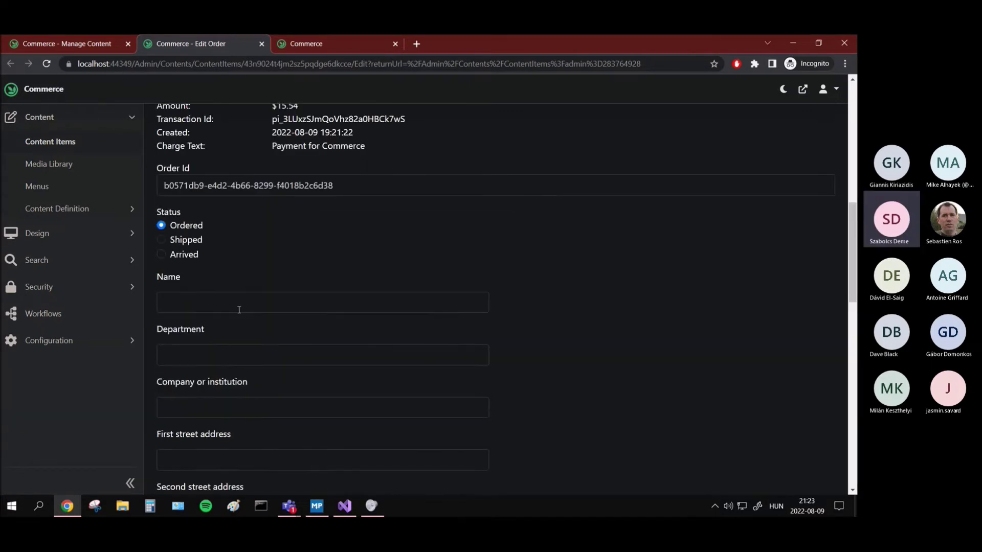
scroll(134, 204, "down", 2)
scroll(208, 236, "down", 1)
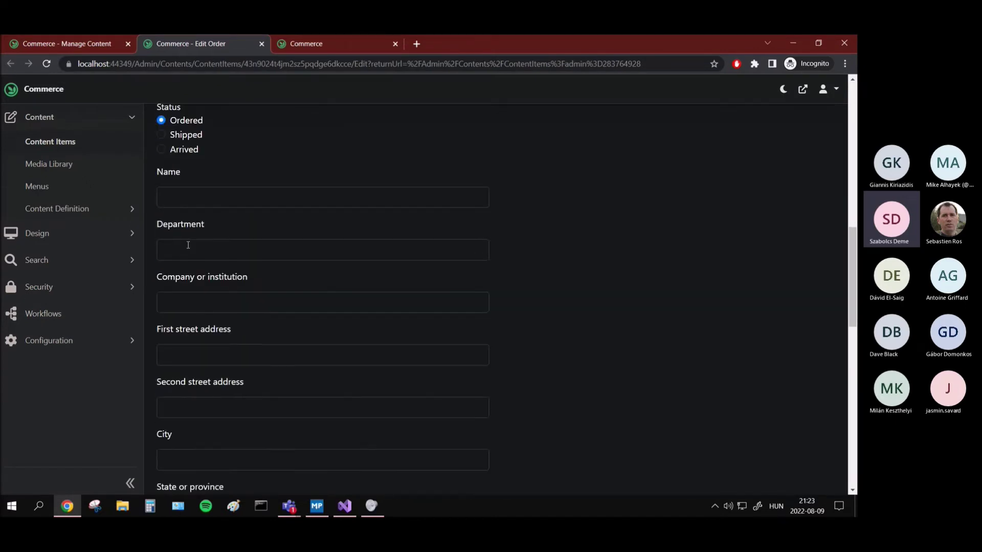
scroll(206, 269, "down", 12)
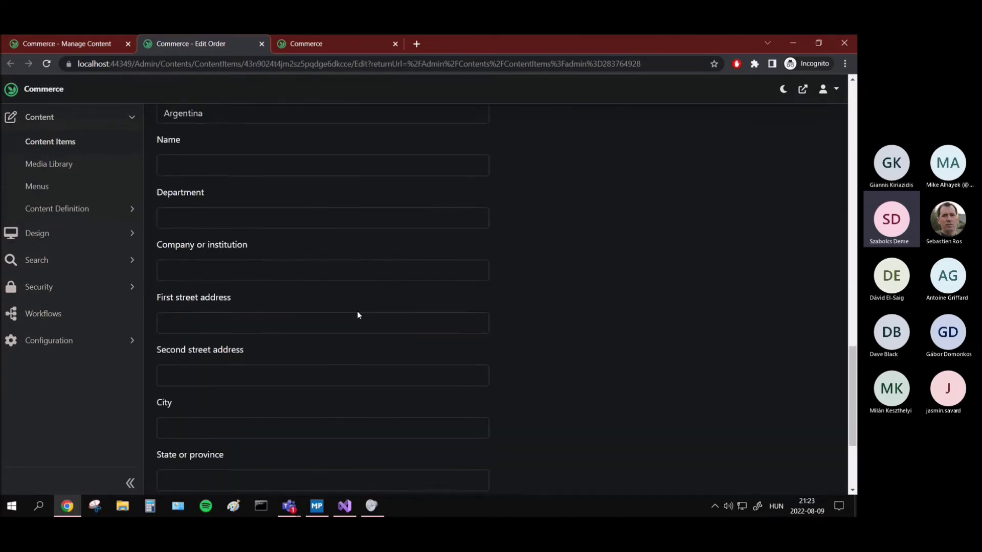
scroll(505, 276, "up", 20)
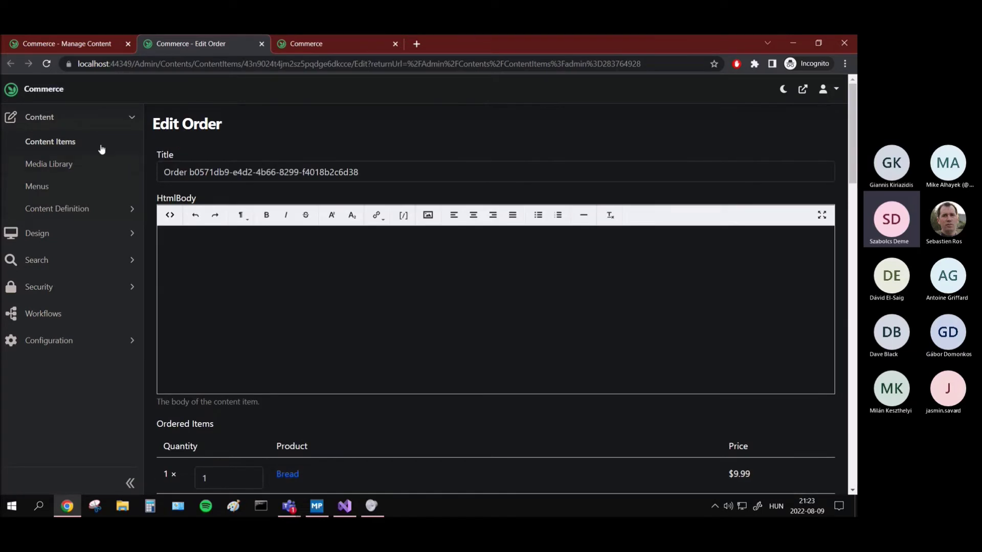
Step: Open the Bread product page ($9.99) from Manage Content and add Bread to the cart
left_click(71, 143)
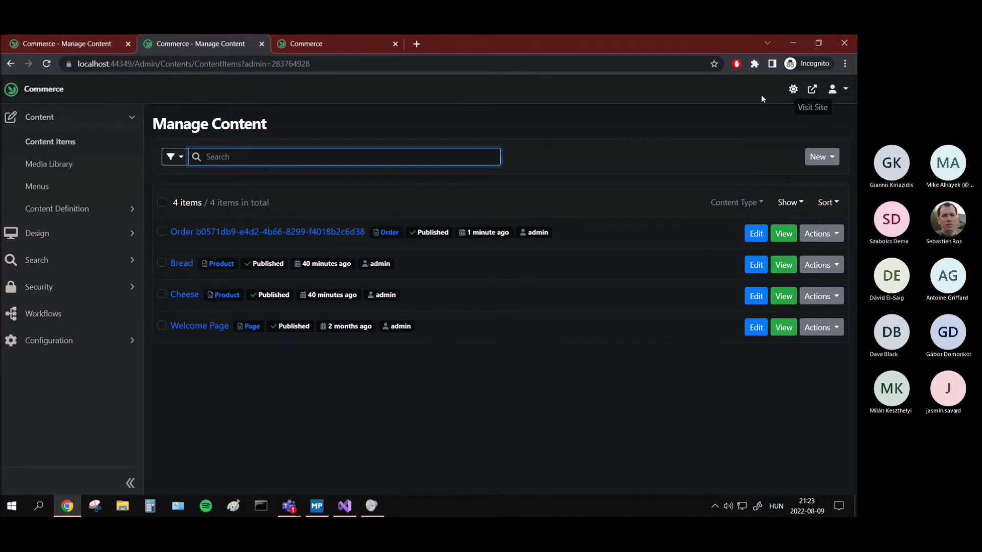
left_click(308, 44)
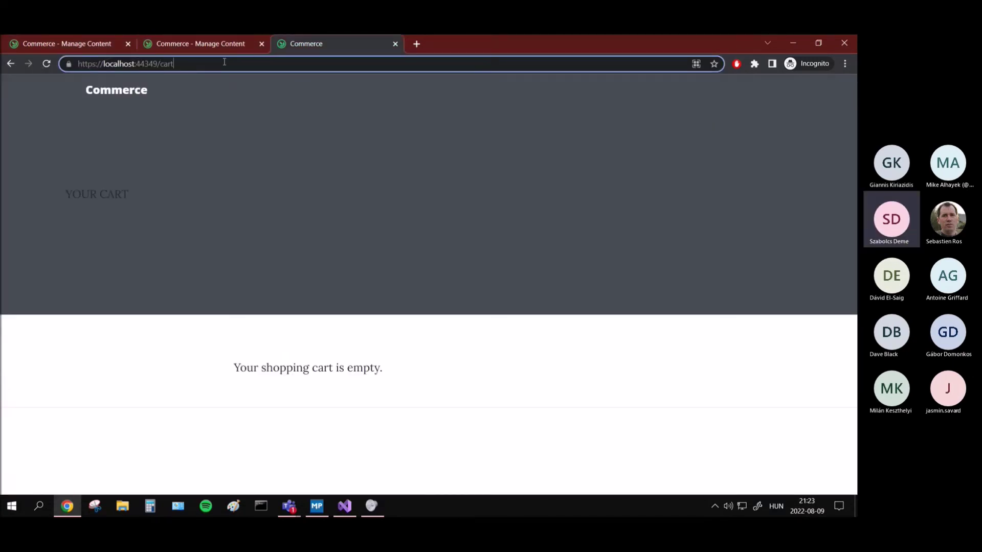
left_click(211, 41)
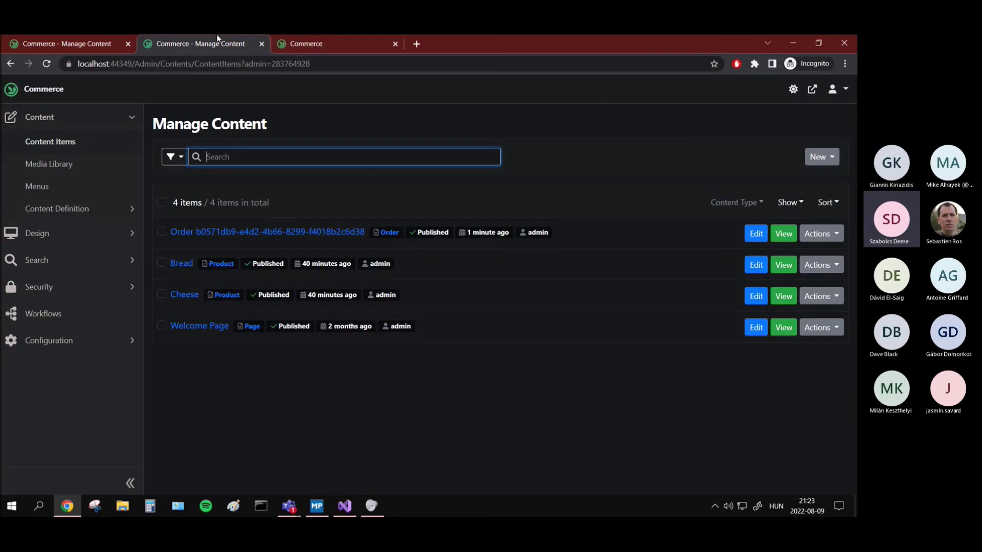
left_click(783, 276)
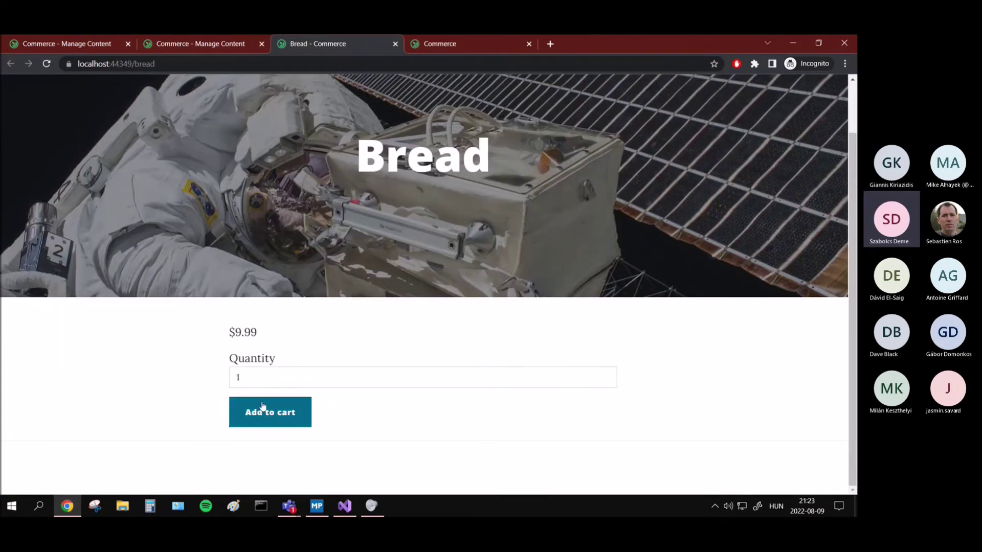
left_click(260, 410)
scroll(286, 404, "down", 2)
Step: Proceed to checkout and enter sample name, e-mail and phone, with card number 424
left_click(317, 397)
scroll(360, 317, "down", 2)
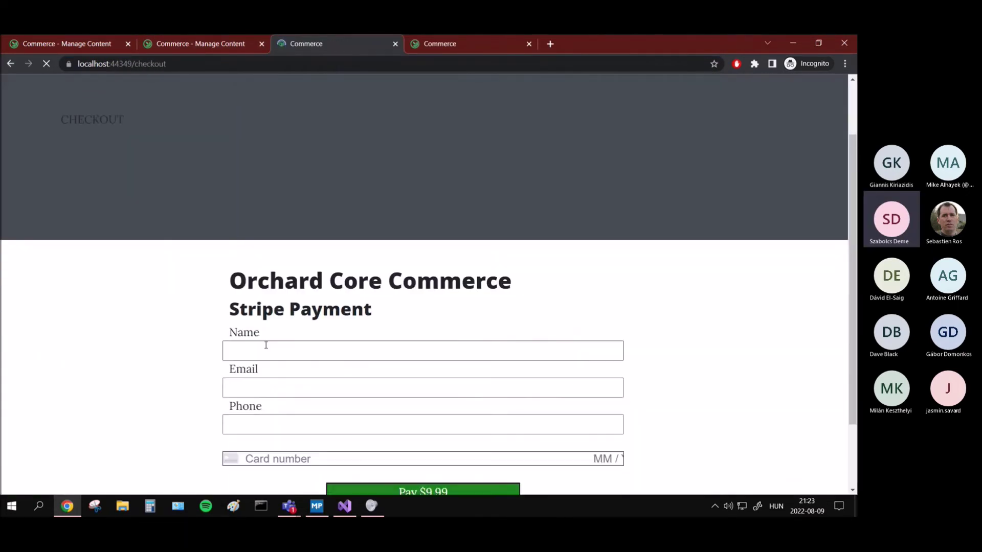
left_click(242, 355)
type("example")
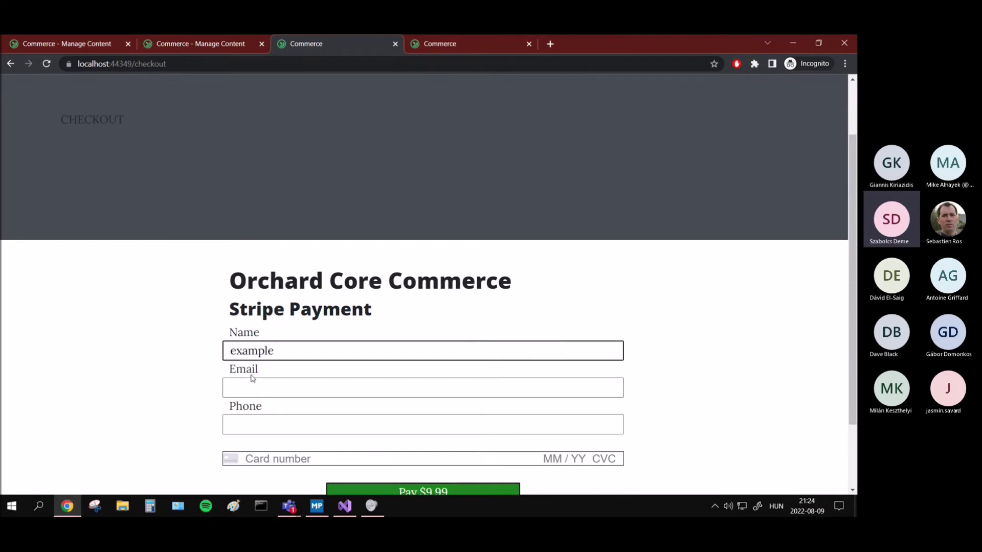
left_click(254, 377)
type("example")
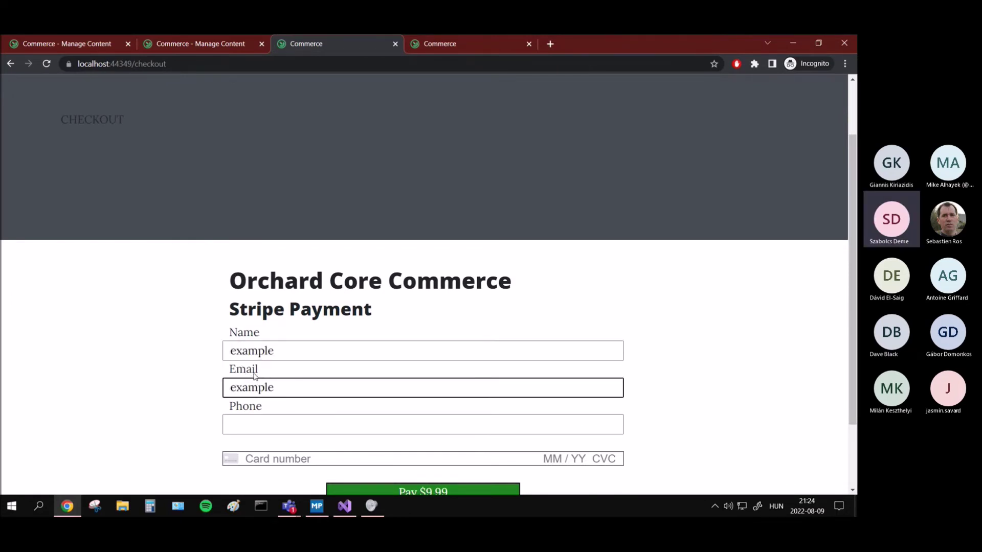
type("@example")
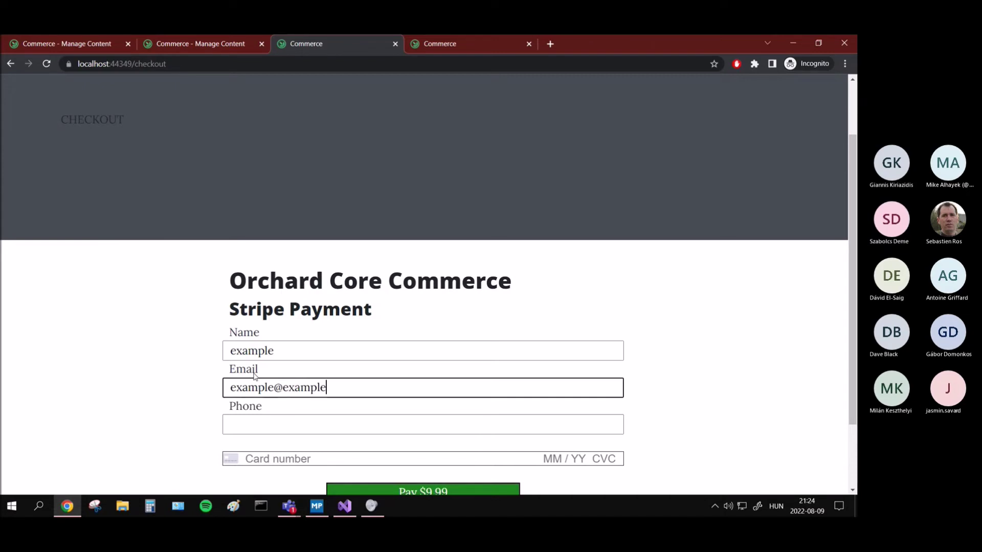
type(".com")
left_click(257, 424)
type("134")
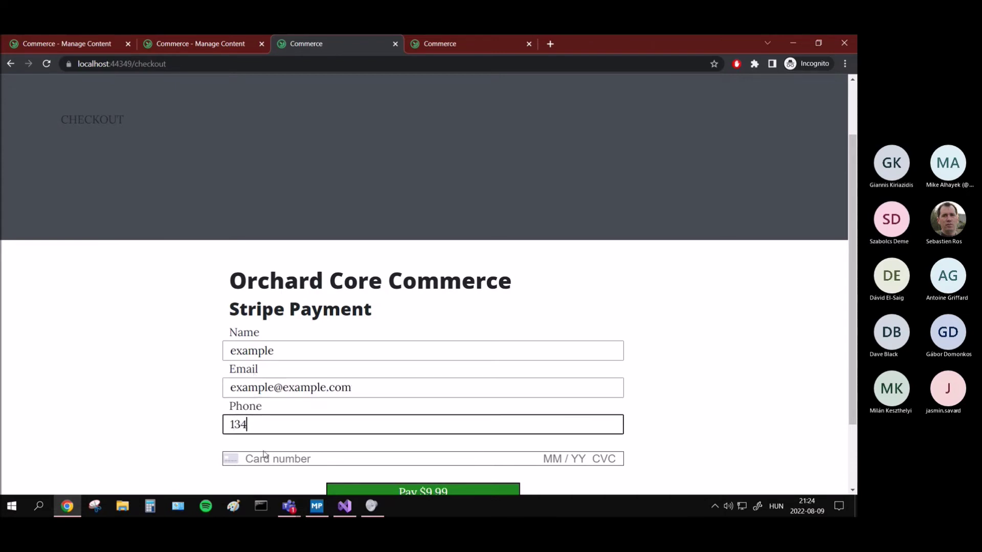
key("Tab")
scroll(174, 433, "down", 2)
type("424")
Step: Submit the $9.99 payment, get the incomplete card error, and return to the admin content list
left_click(352, 410)
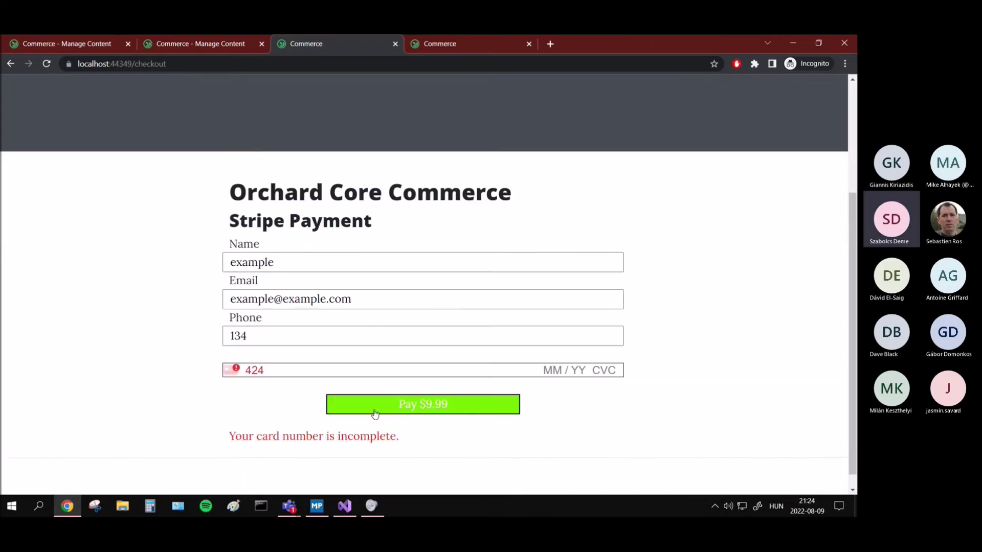
double_click(391, 436)
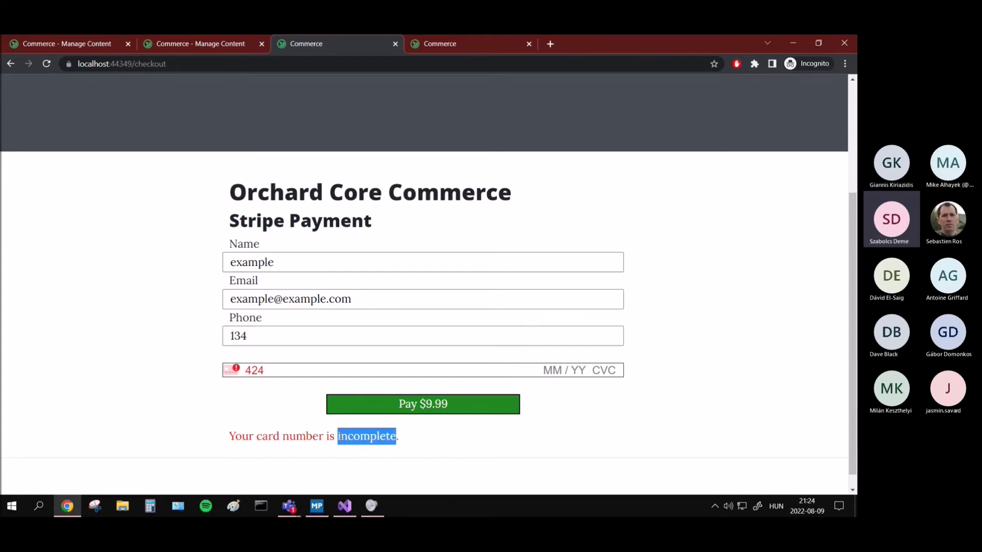
left_click(350, 369)
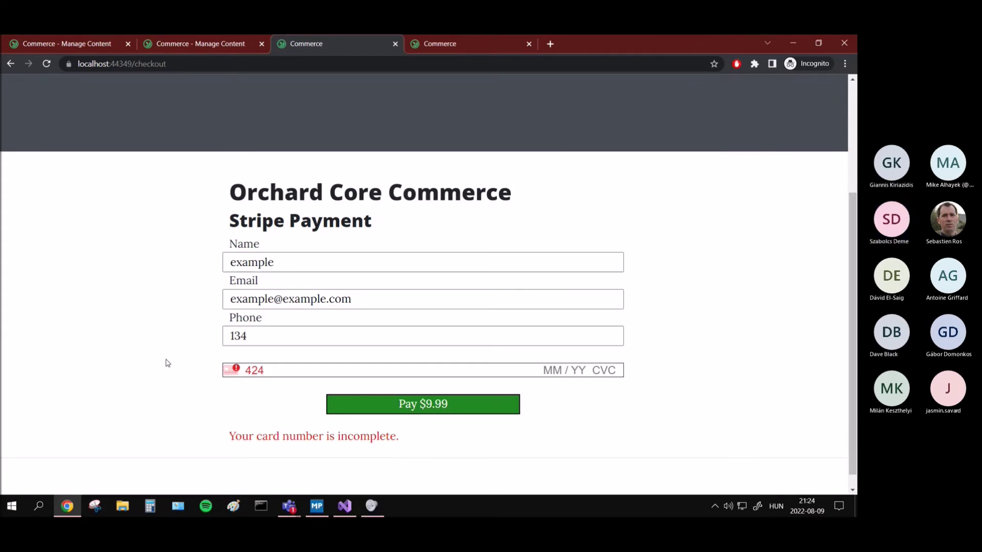
scroll(164, 355, "up", 1)
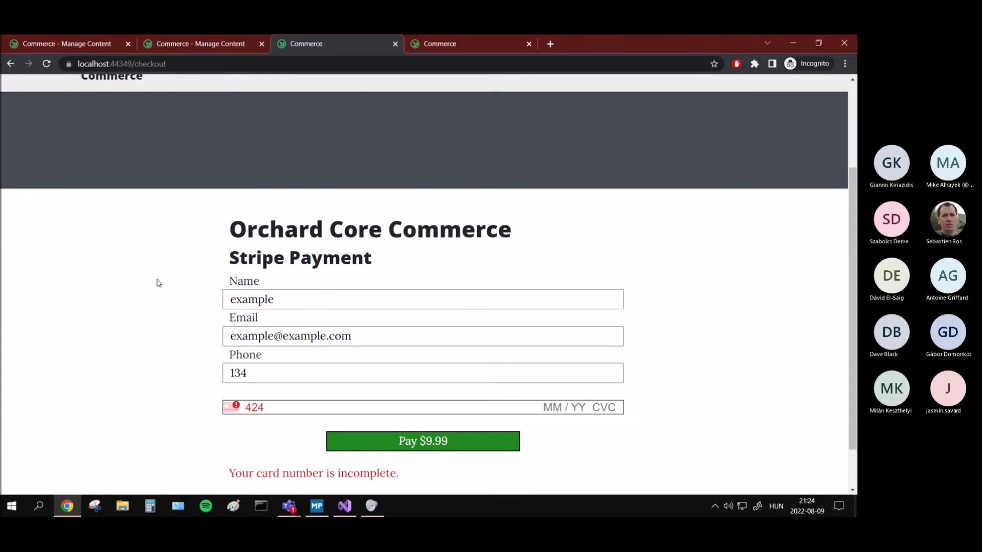
scroll(157, 280, "up", 1)
left_click(179, 46)
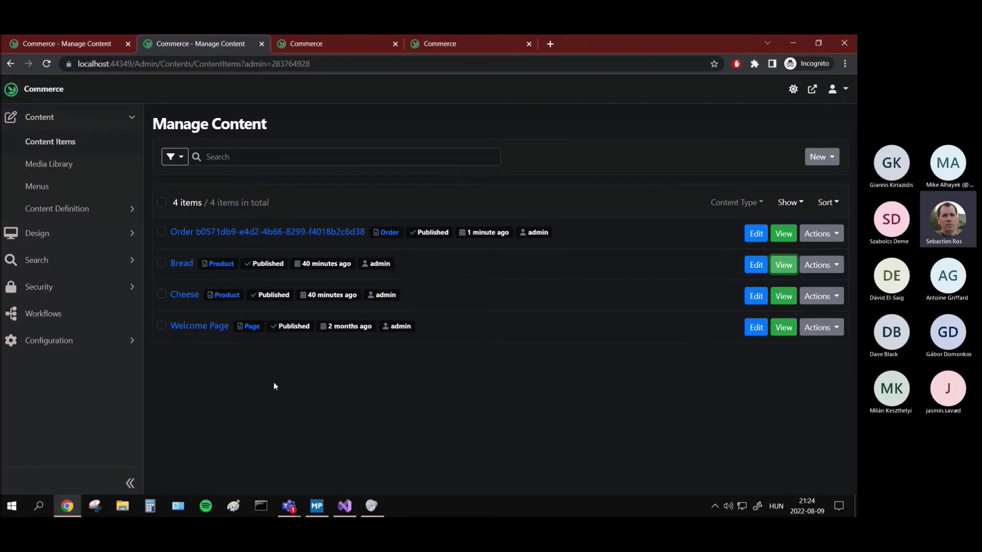
Step: Expand Configuration in the admin sidebar and go to the Features page
left_click(109, 352)
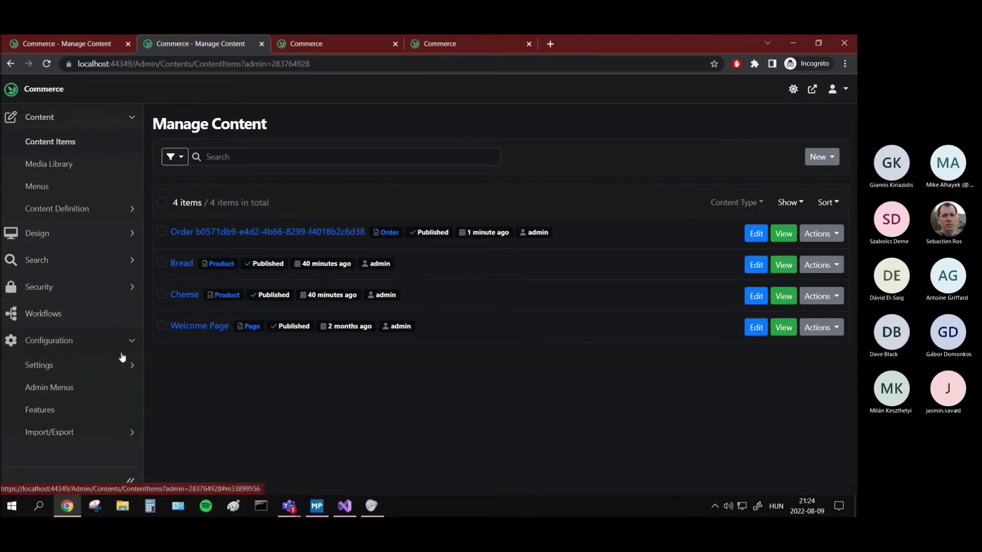
left_click(95, 346)
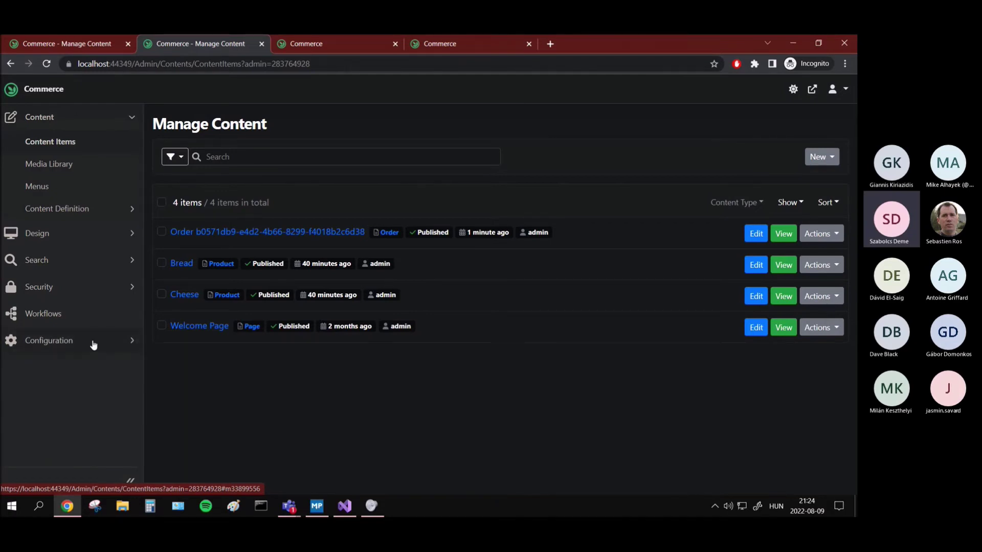
left_click(93, 345)
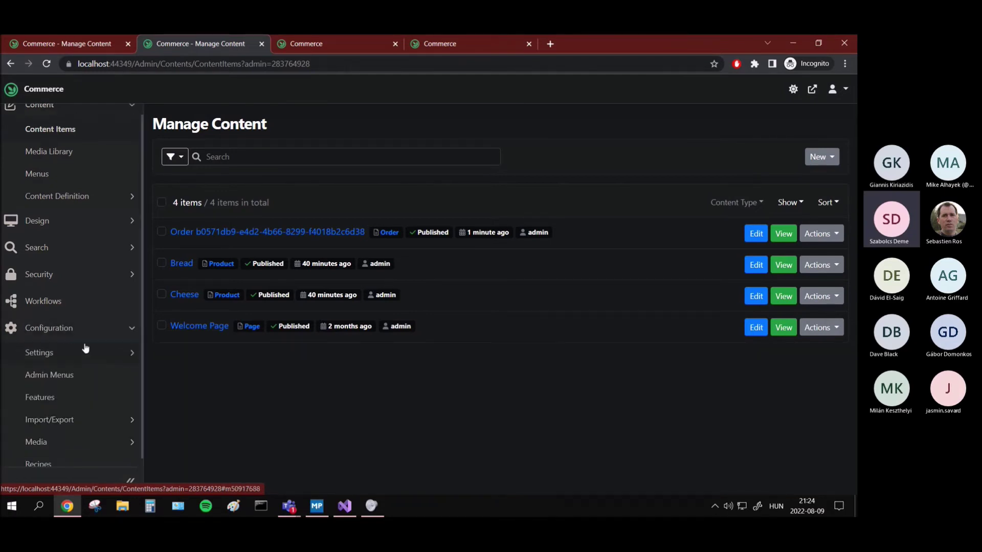
left_click(75, 389)
Step: Filter features by 'comme' to show the three enabled Commerce features, then return to checkout
type("comme")
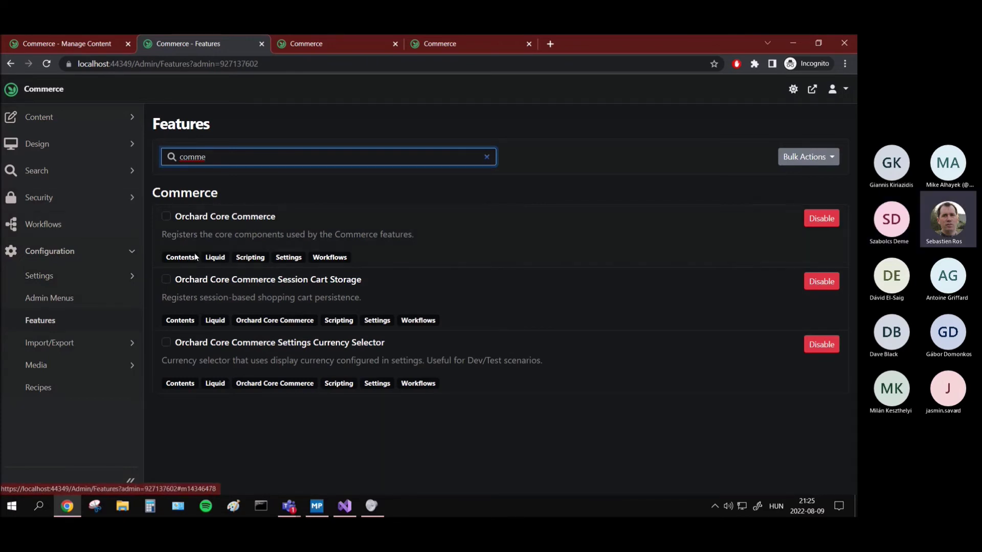
left_click(106, 277)
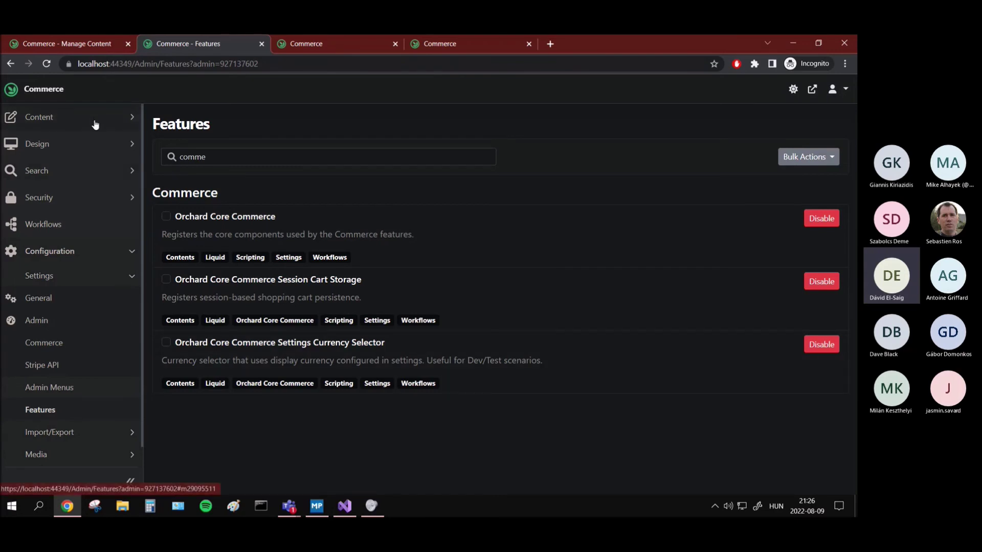
left_click(317, 46)
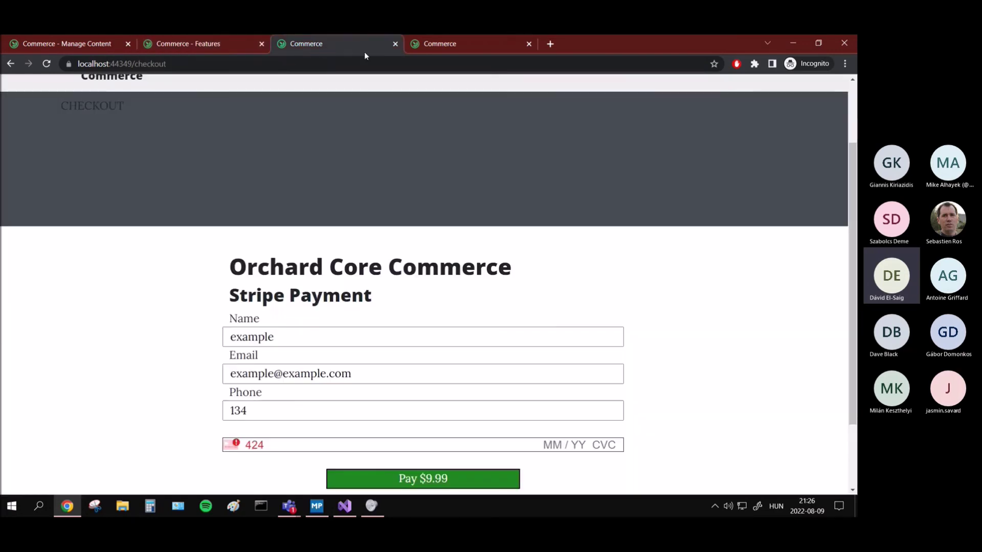
Step: Scroll the checkout down to the card error, then bring the meeting window to the front
scroll(252, 388, "down", 2)
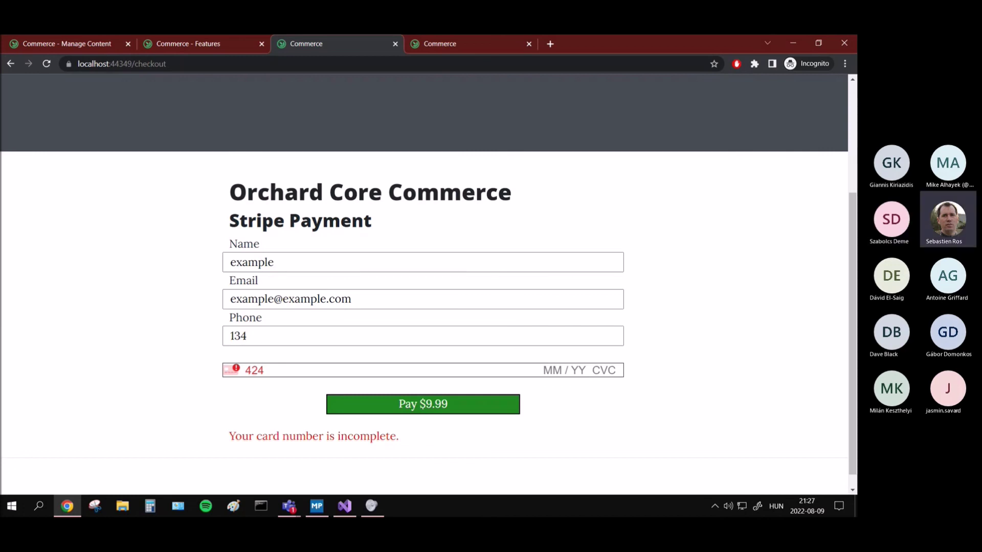
key("alt+Tab")
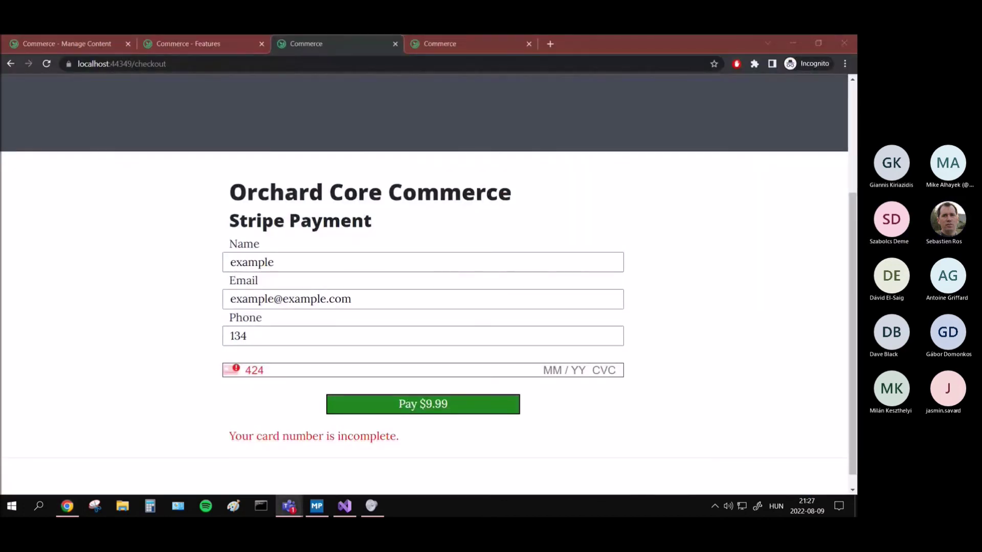